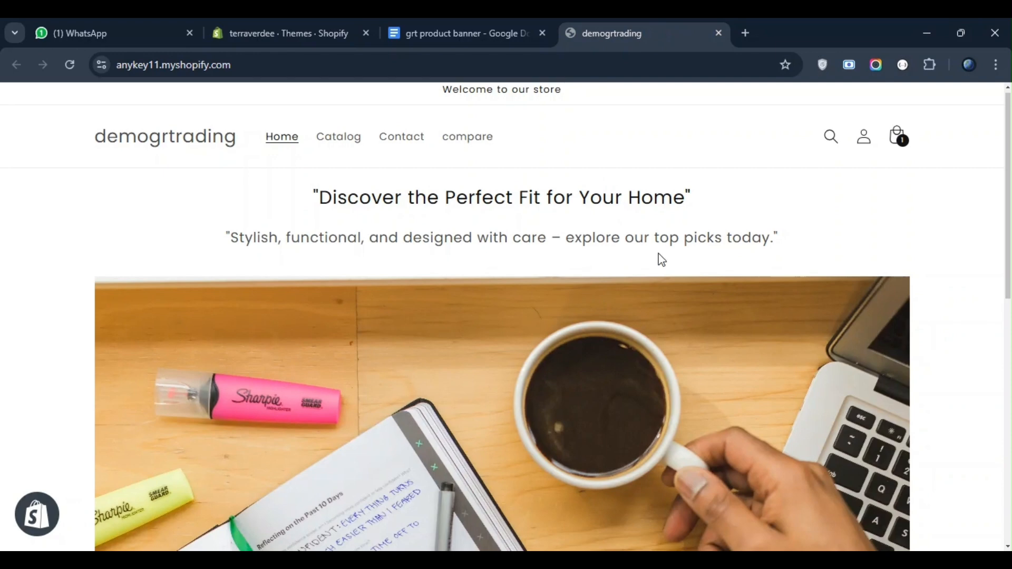
Examine the product banner and its sliding product cards on the demo store's home page in desktop and iPhone 14 Pro Max view.
scroll(650, 235, "down", 3)
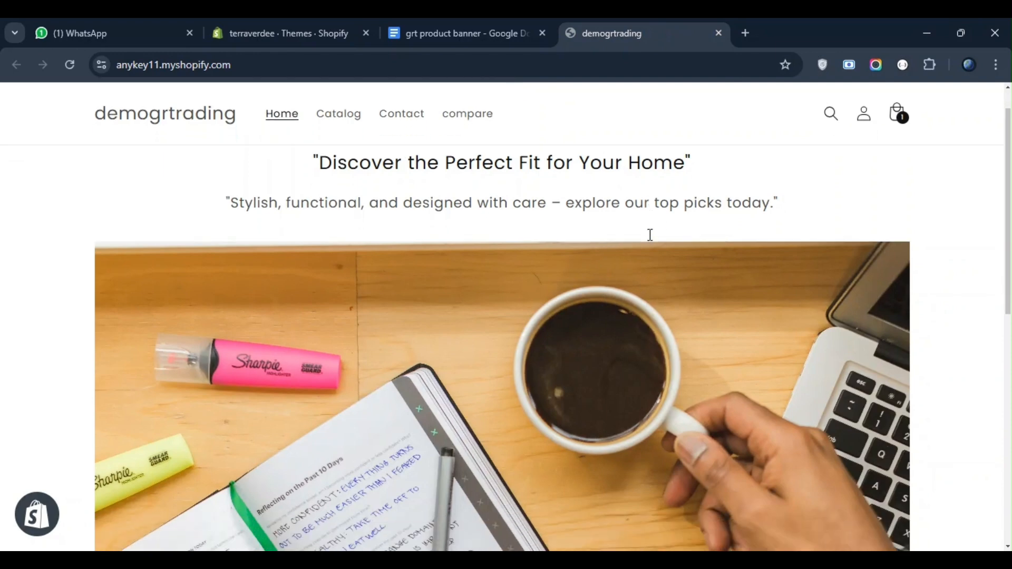
scroll(667, 446, "down", 3)
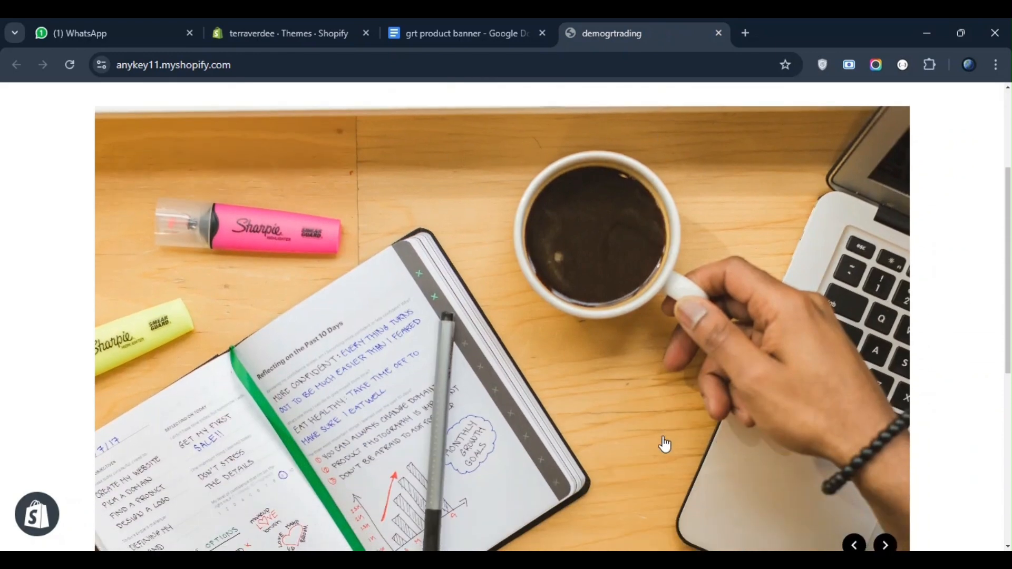
scroll(672, 467, "left", 2)
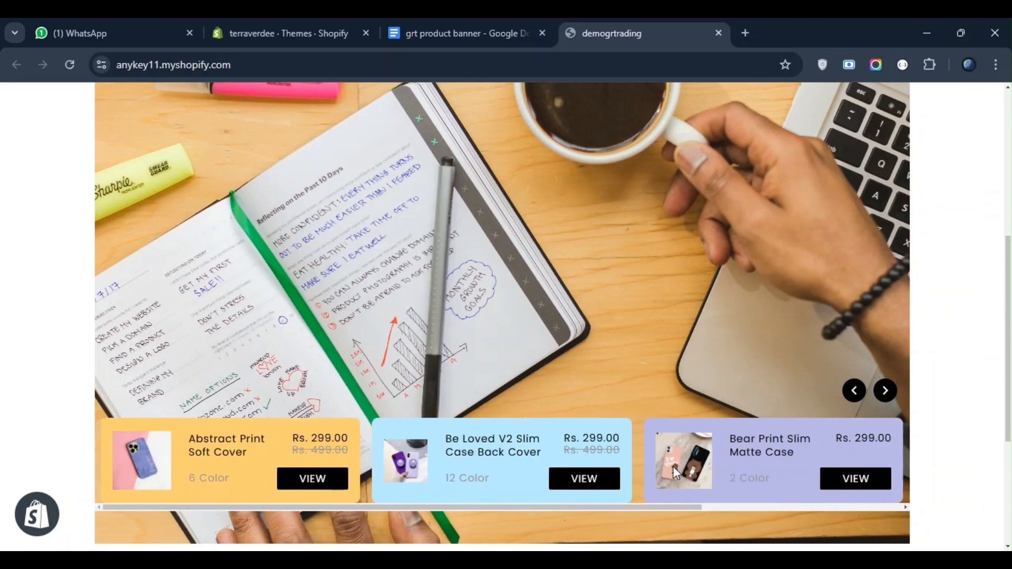
scroll(673, 467, "right", 2)
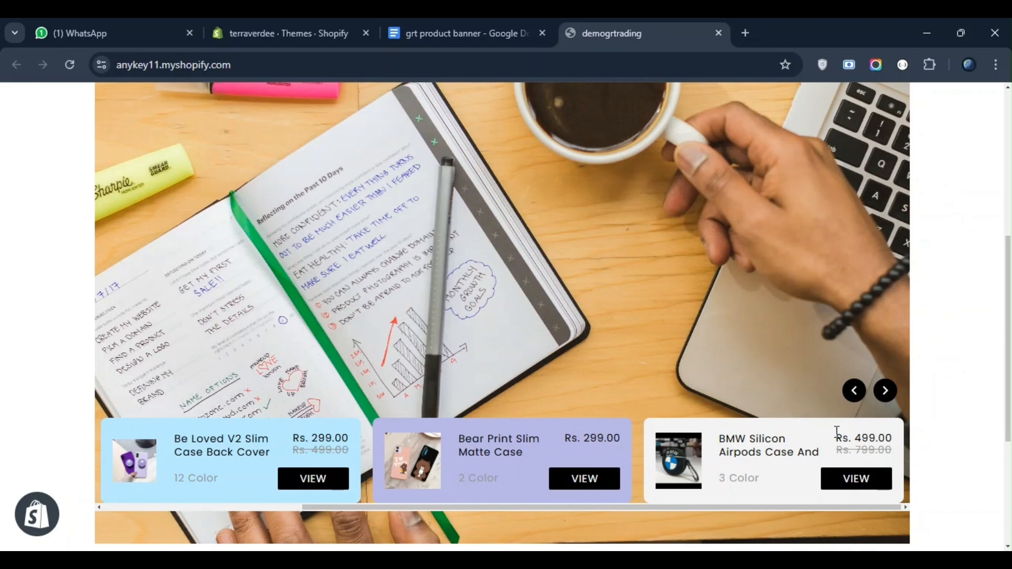
scroll(801, 419, "up", 1)
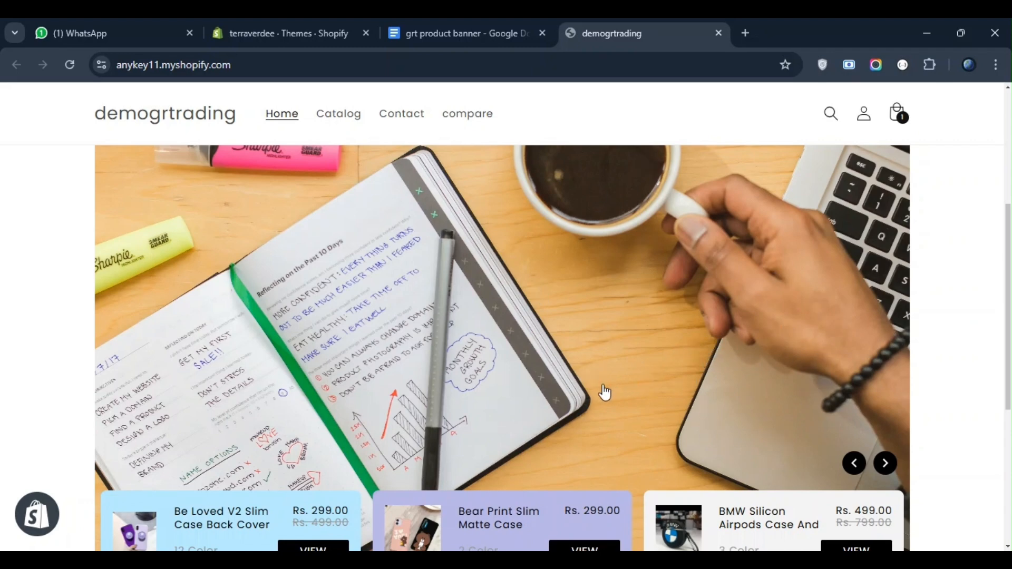
key("ctrl+shift+i")
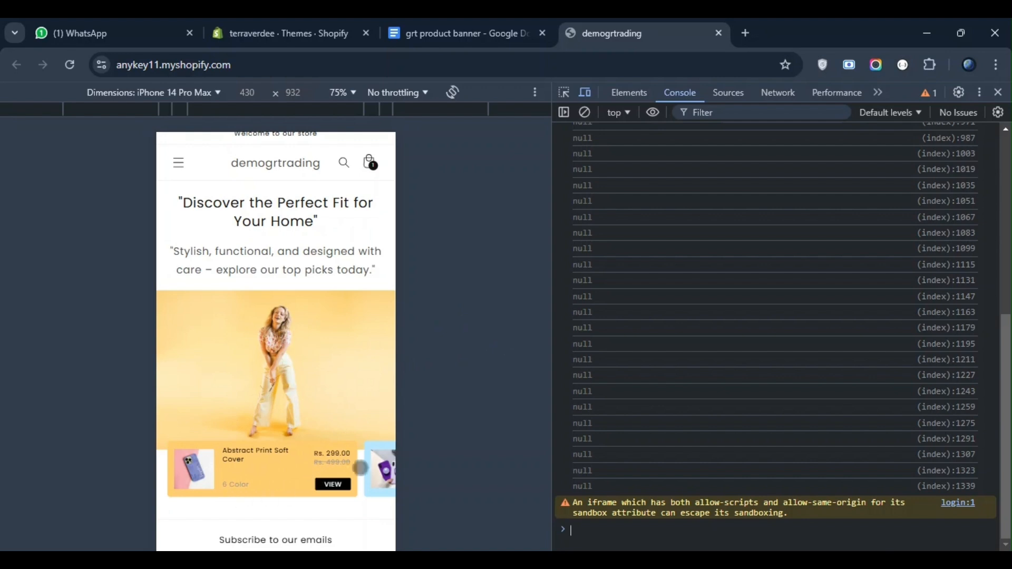
left_click_drag(368, 463, 284, 464)
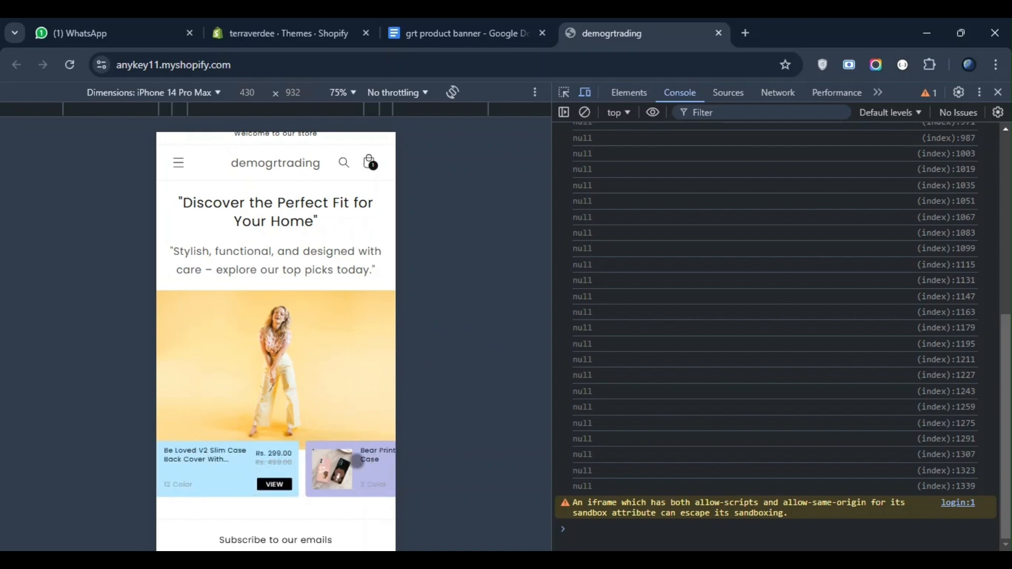
Switch to the terraverdee store's Shopify admin and open the code editor for the current Dawn theme.
left_click(311, 32)
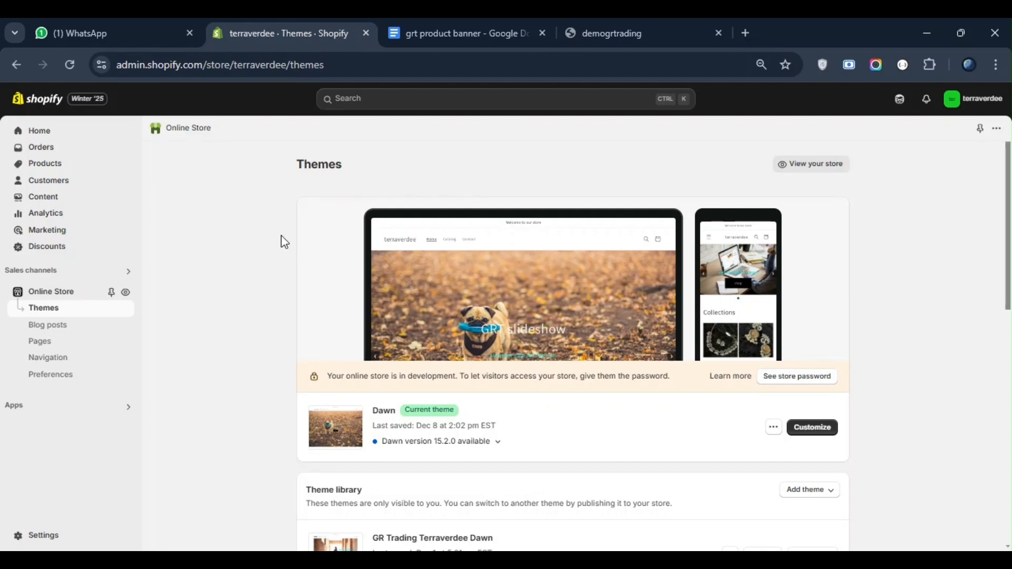
scroll(728, 336, "down", 2)
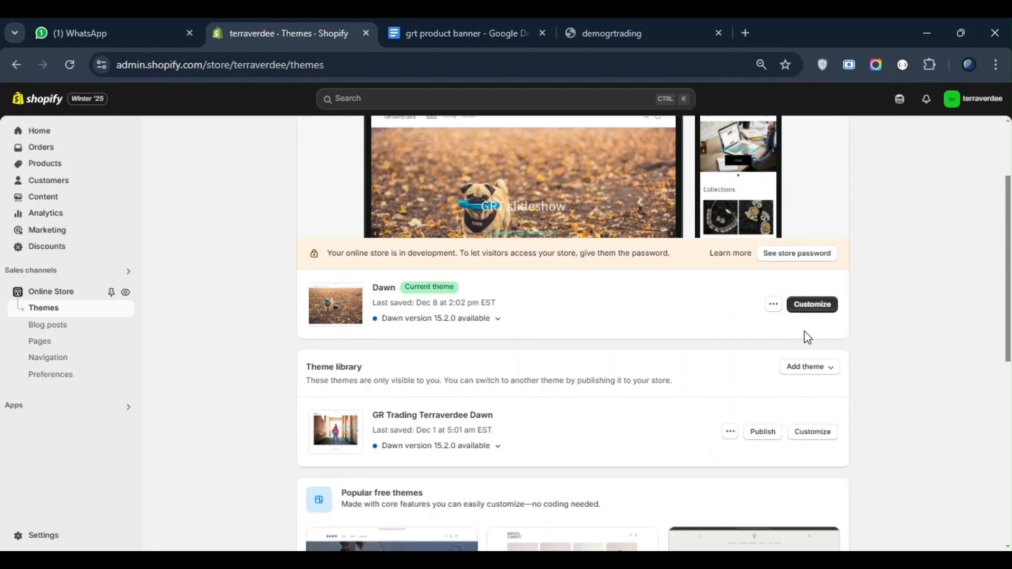
left_click(773, 308)
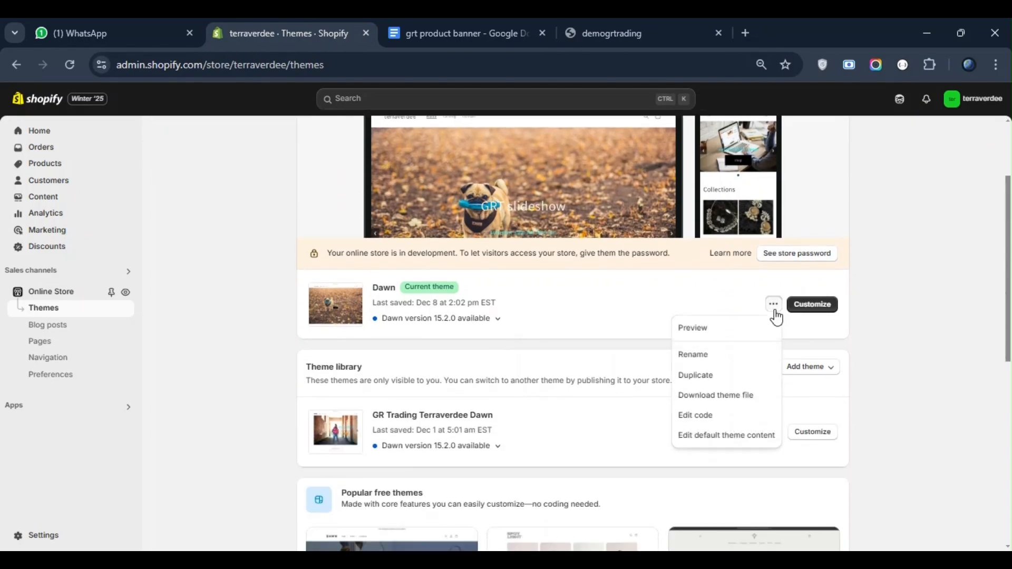
left_click(709, 422)
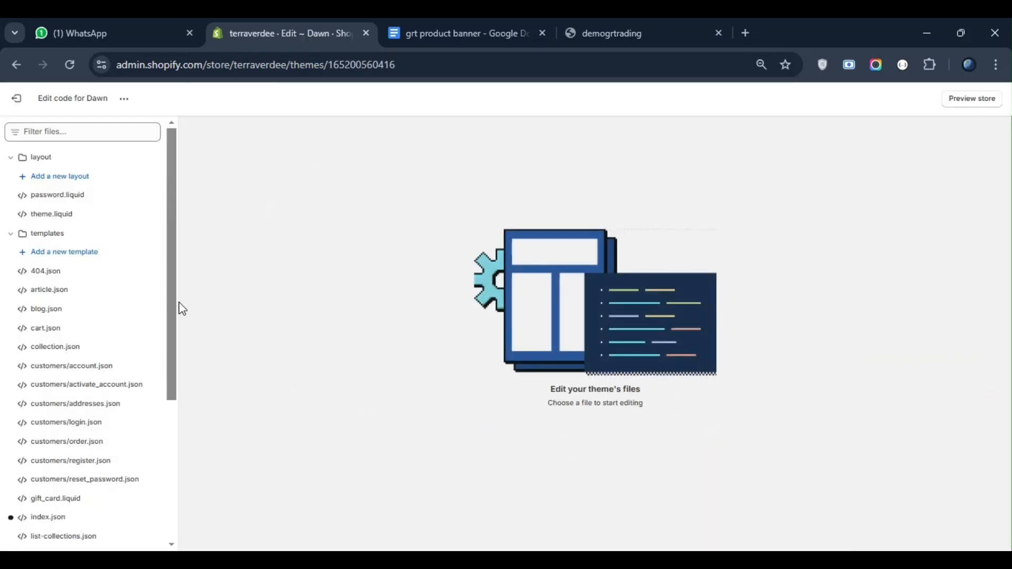
Add a new liquid section file named grt-product-banner to the theme's sections folder.
left_click(68, 158)
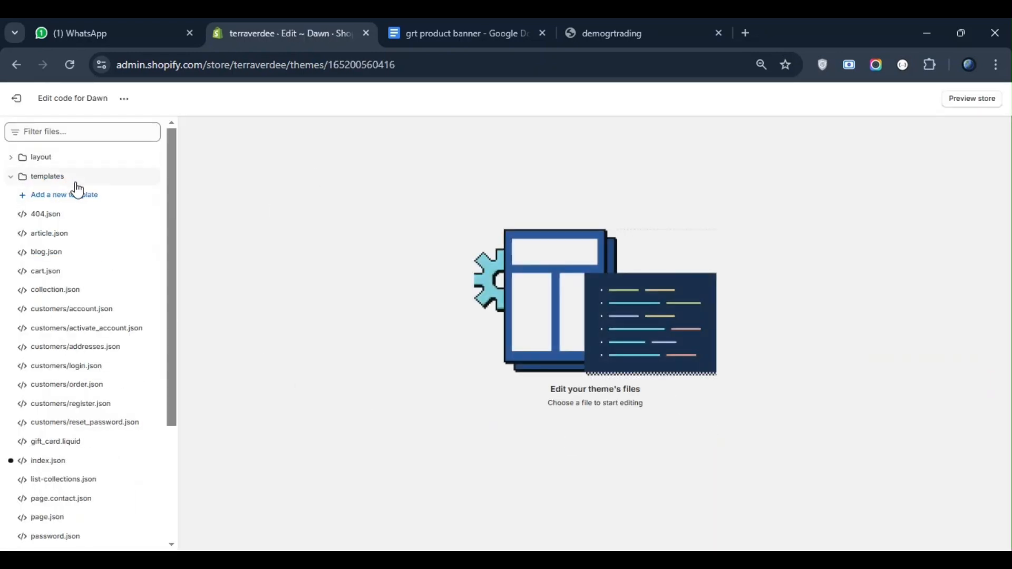
left_click(75, 179)
left_click(79, 197)
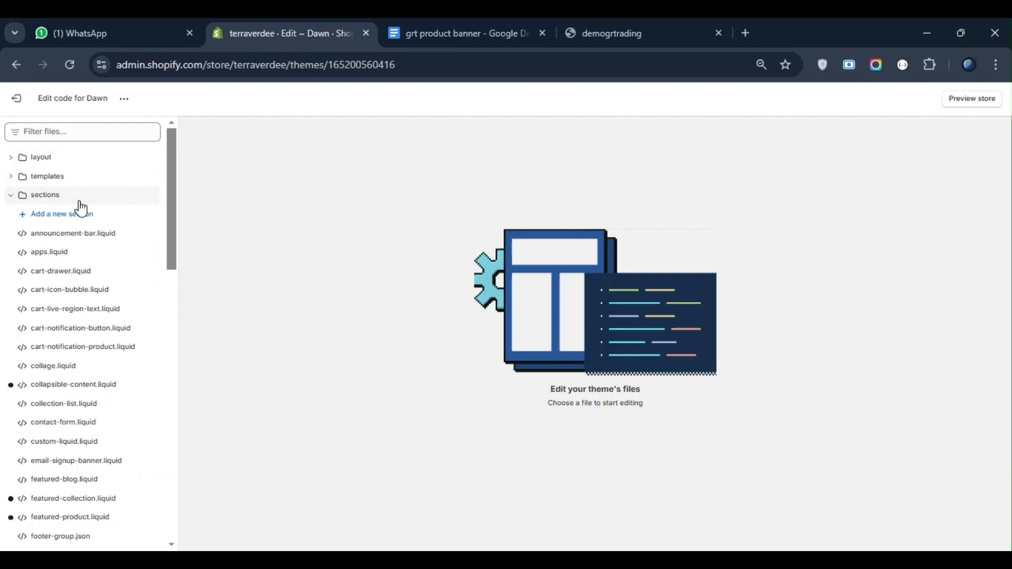
left_click(81, 217)
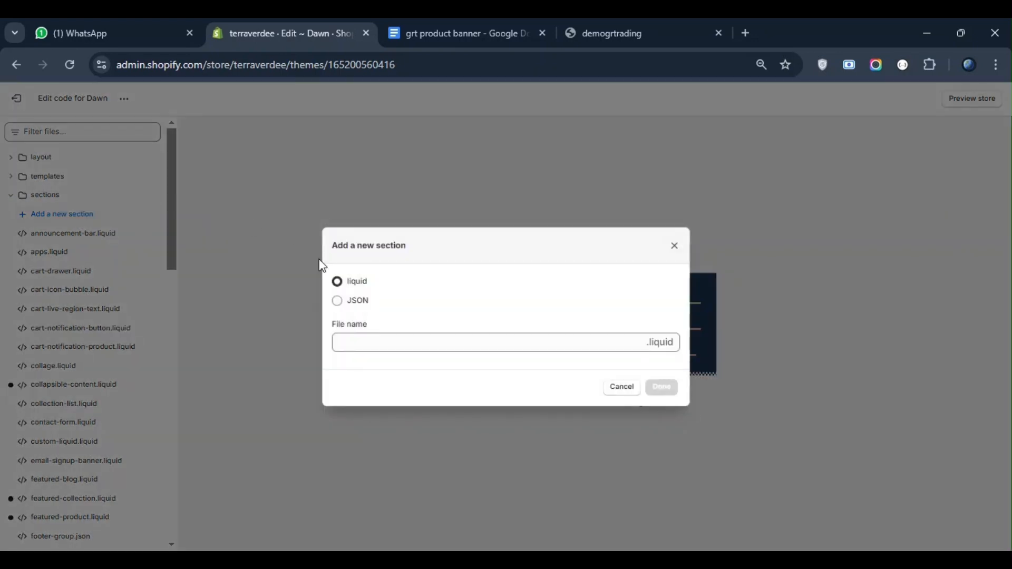
left_click(394, 350)
type("ht")
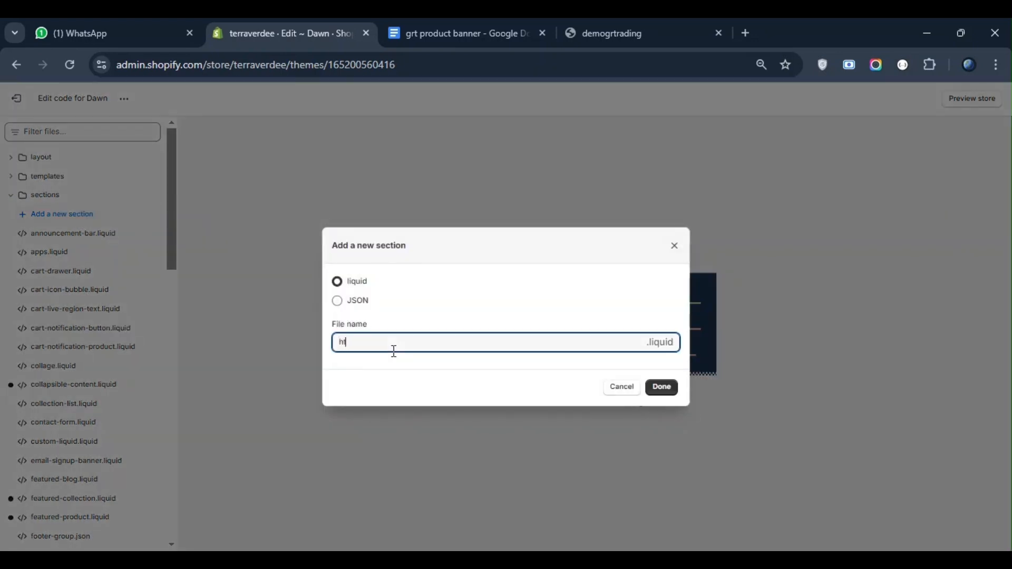
key("BackSpace")
type("grt-product-banner")
key("Return")
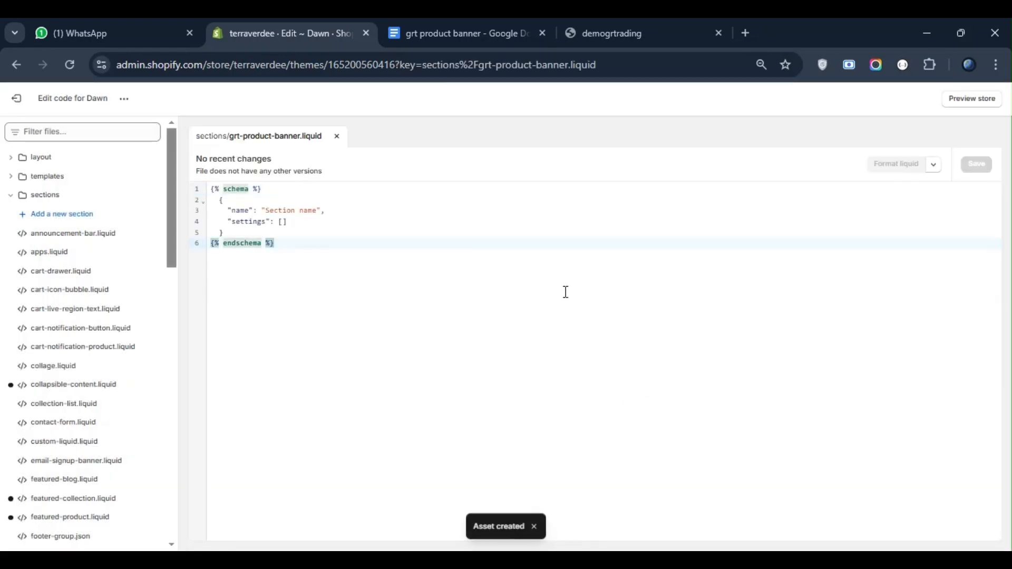
Replace the default code in grt-product-banner.liquid with the full code from the "grt product banner" Google Docs document and save the file.
key("ctrl+a")
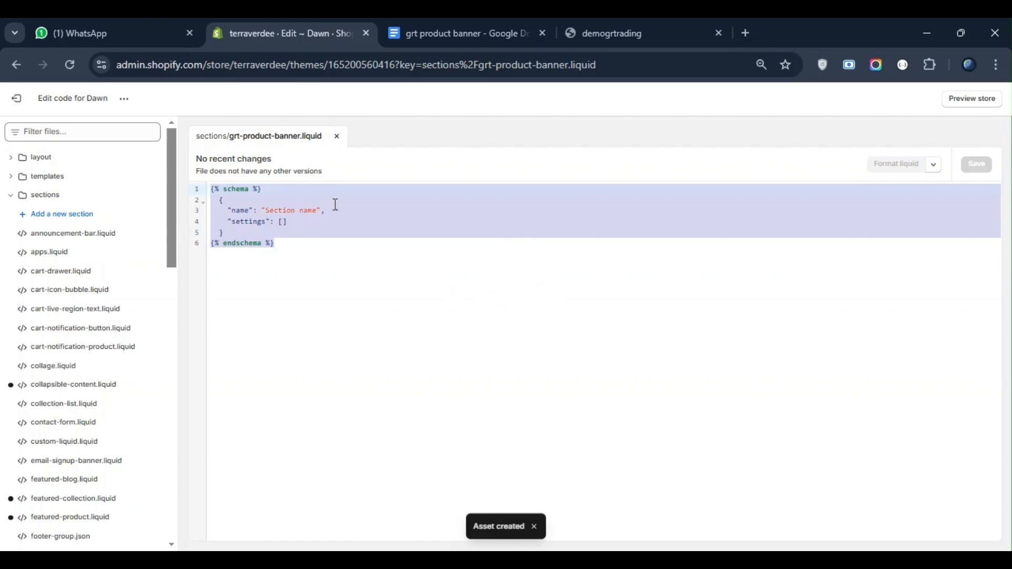
key("BackSpace")
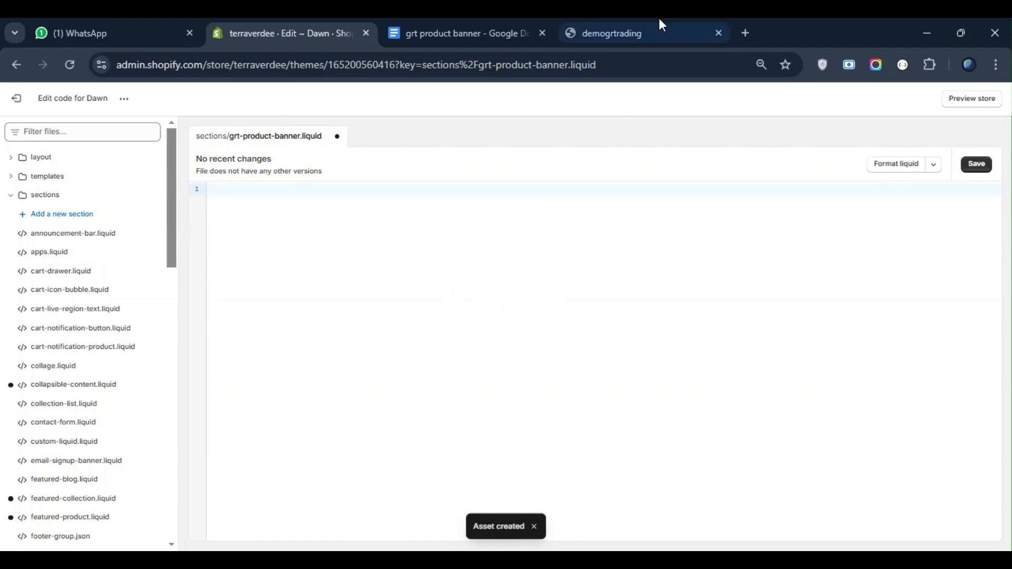
left_click(499, 23)
key("ctrl+a")
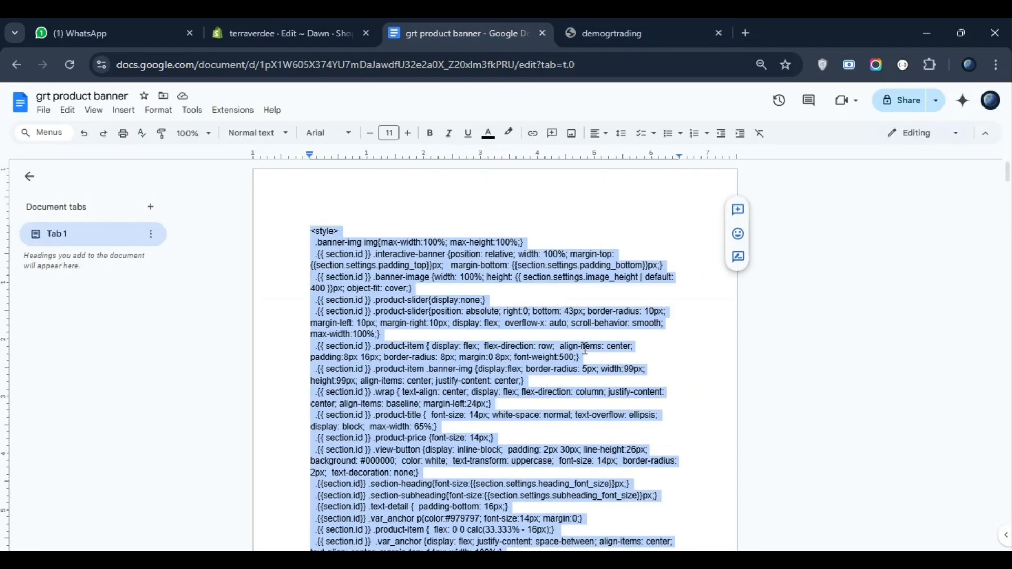
left_click(364, 25)
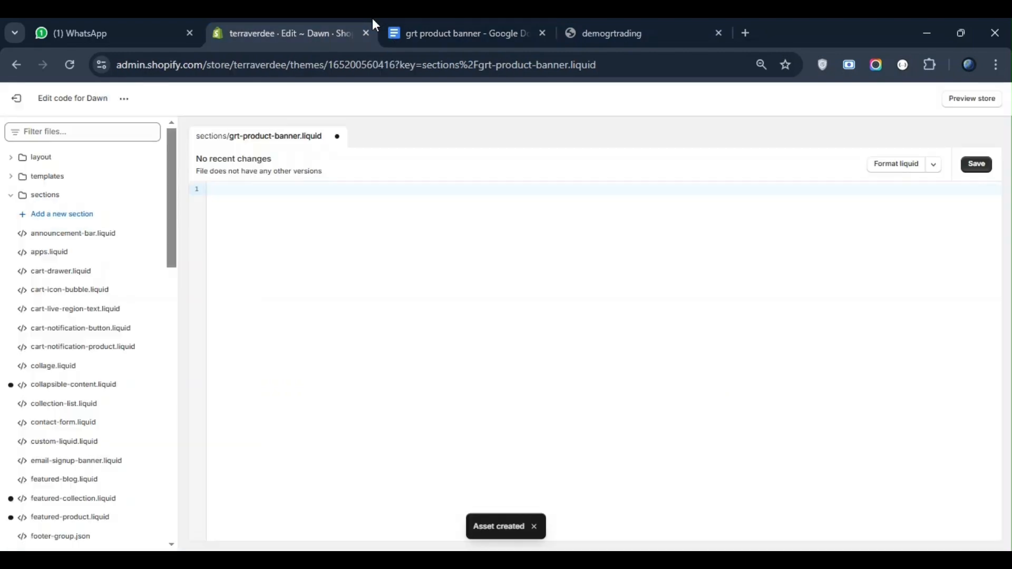
key("ctrl+v")
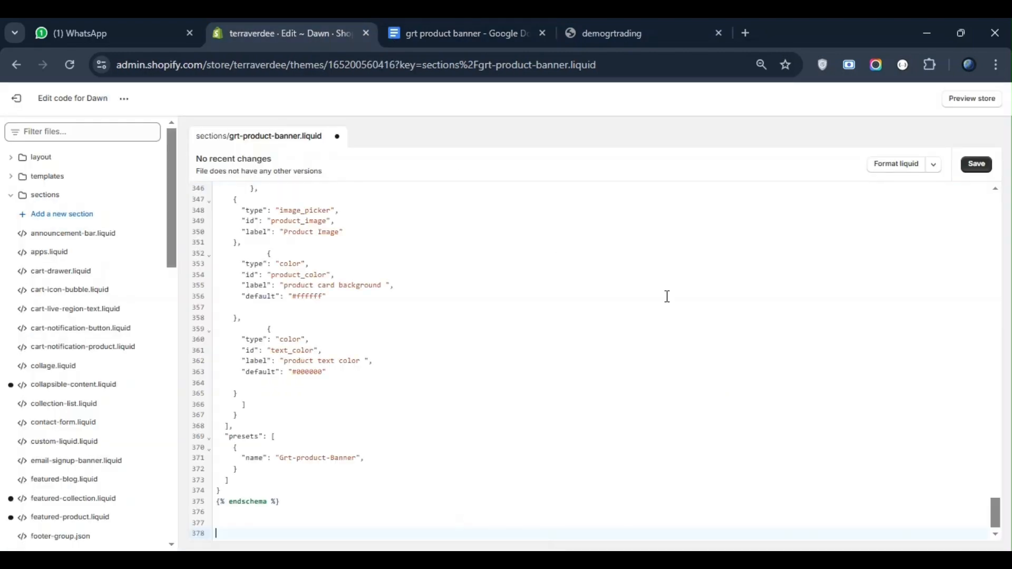
key("ctrl+s")
scroll(462, 421, "up", 20)
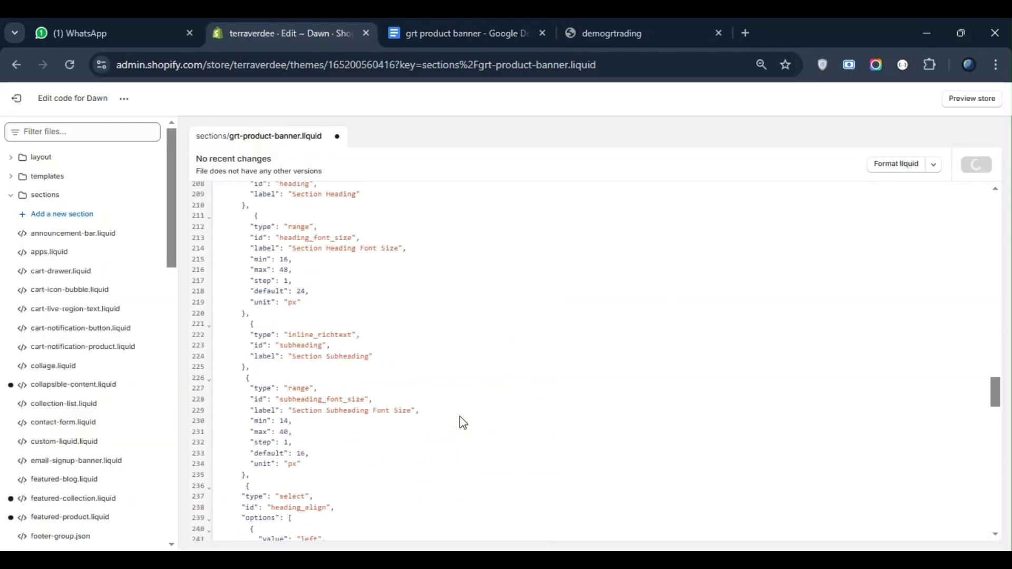
scroll(459, 417, "up", 15)
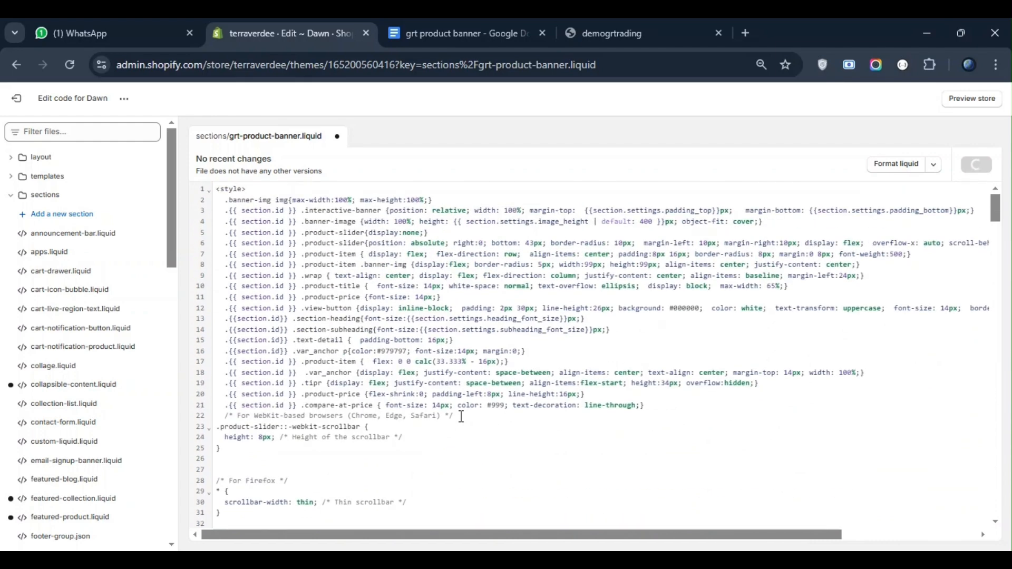
Open the Dawn theme customizer and add the Grt-product-Banner section to the home page template.
left_click(131, 103)
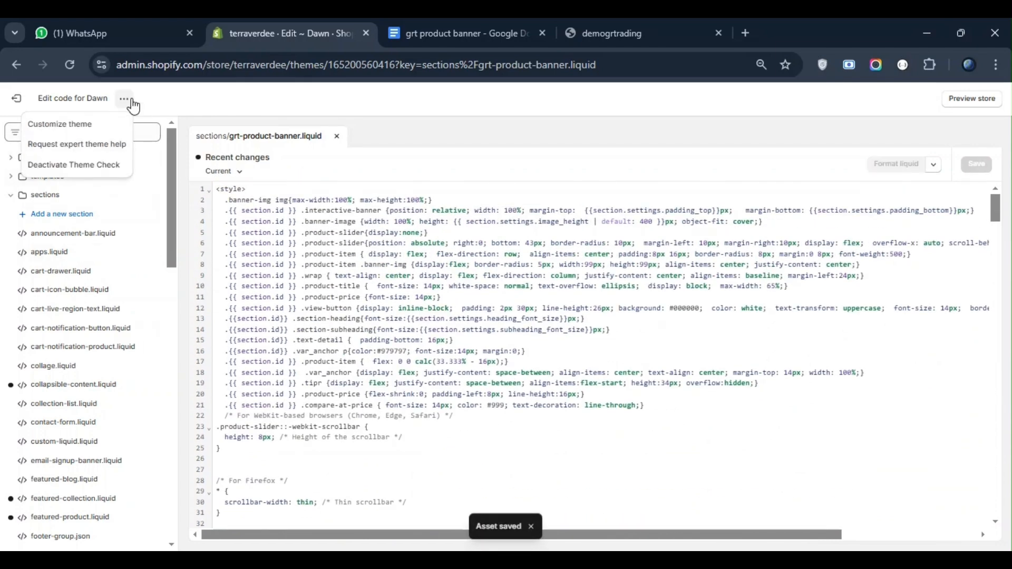
left_click(101, 127)
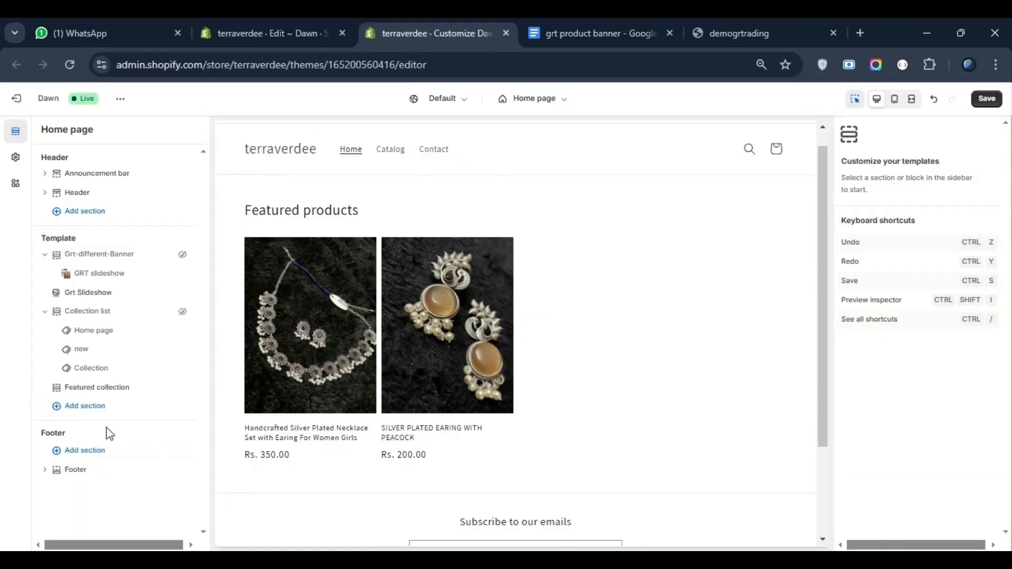
left_click(89, 415)
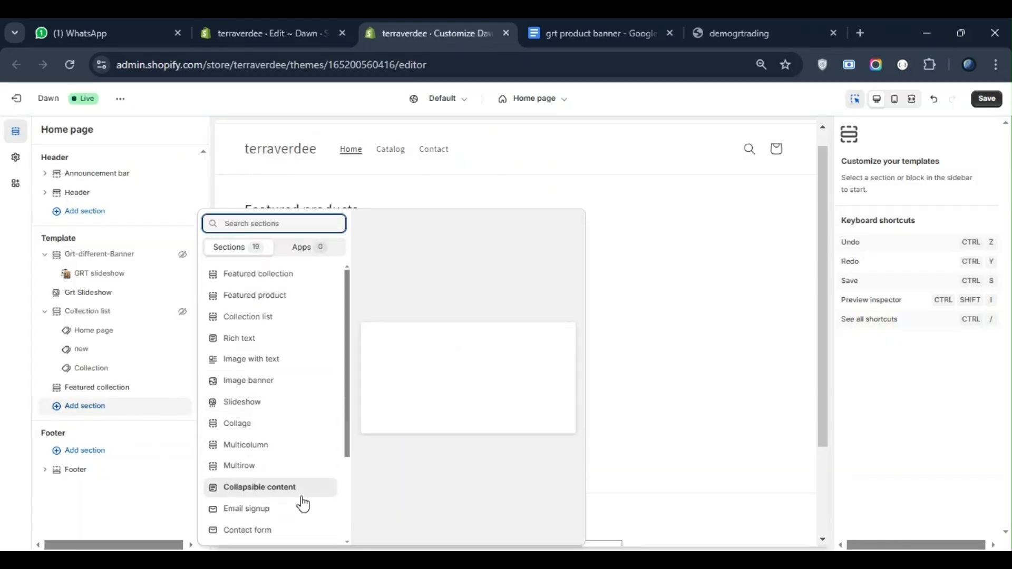
scroll(300, 501, "down", 3)
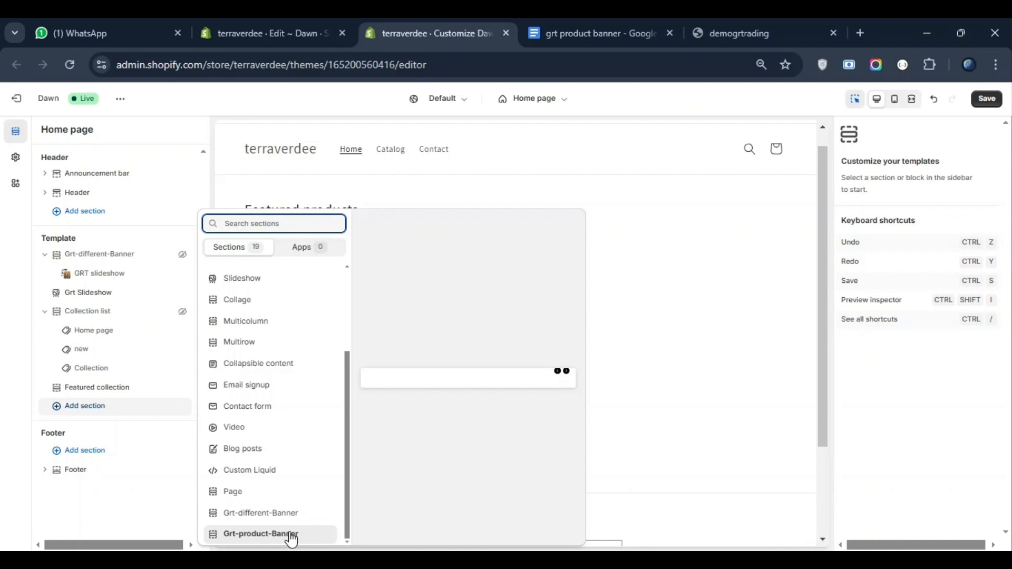
left_click(262, 534)
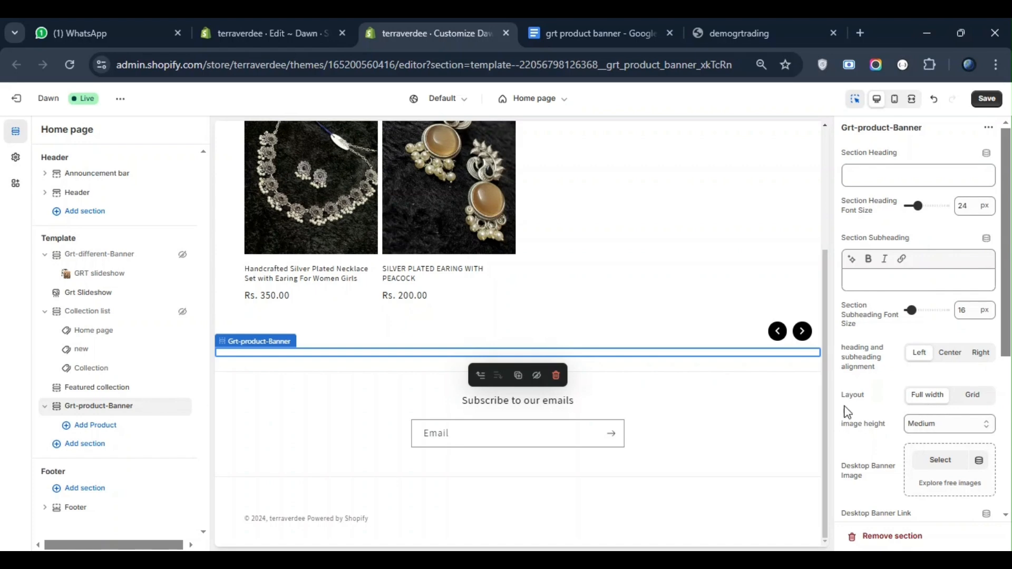
Set the Grt-product-Banner section's desktop banner image to the JPG of the rack of women's clothing.
scroll(843, 411, "down", 2)
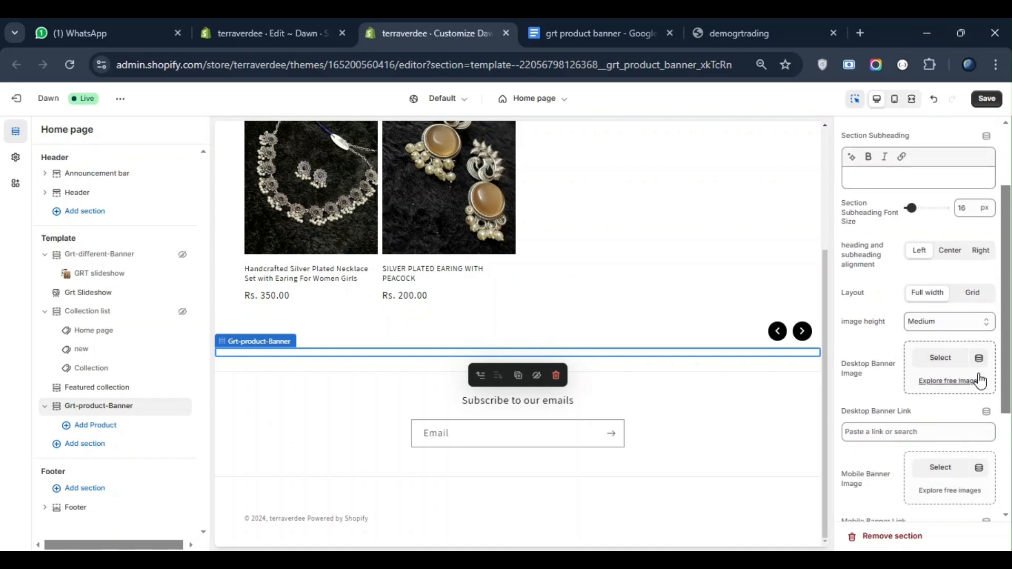
scroll(947, 328, "down", 1)
left_click(941, 318)
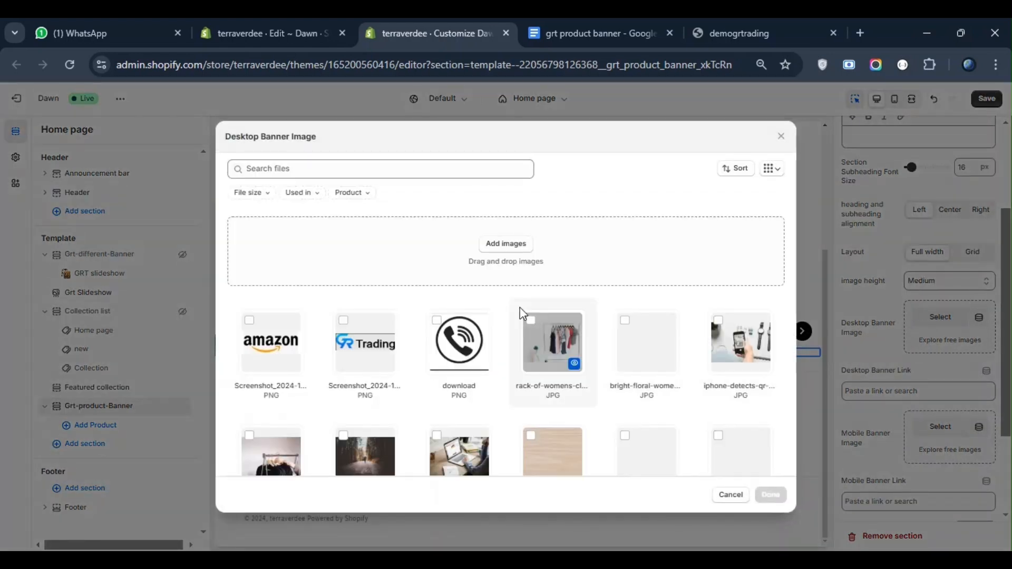
scroll(430, 362, "down", 1)
left_click(524, 267)
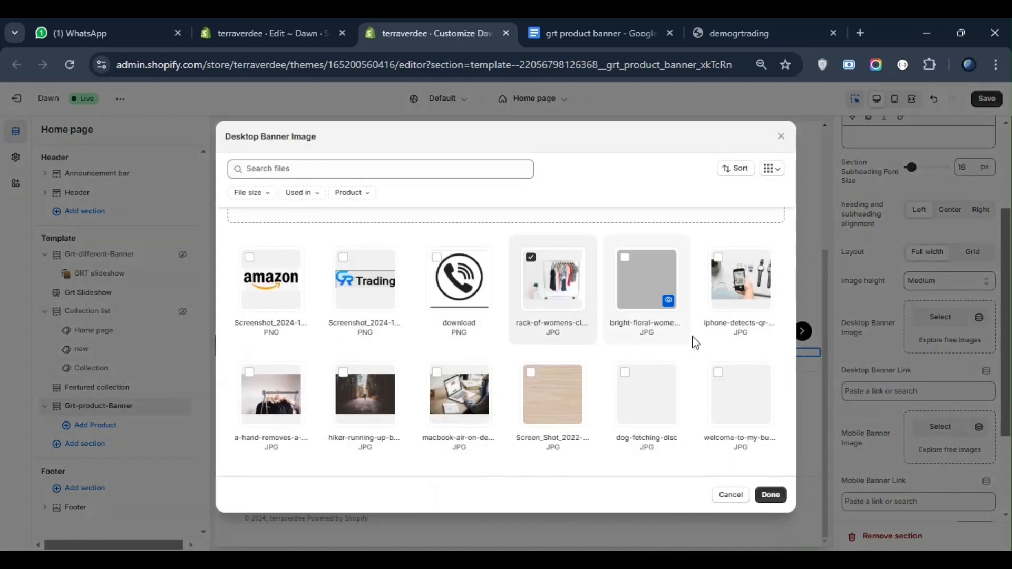
left_click(770, 495)
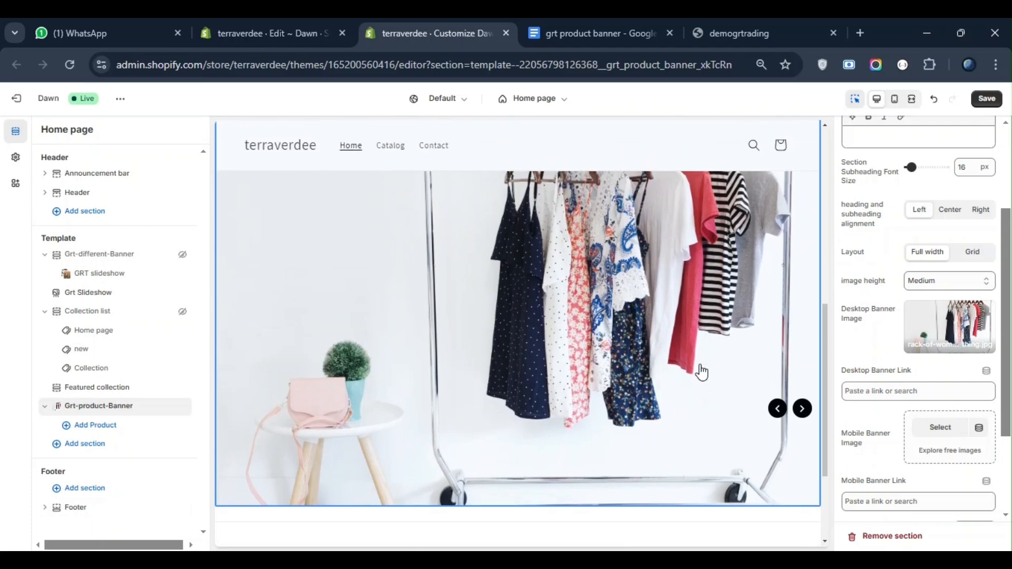
Switch the preview to mobile and set the section's mobile banner image to the iphone-detects-qr JPG.
left_click(894, 99)
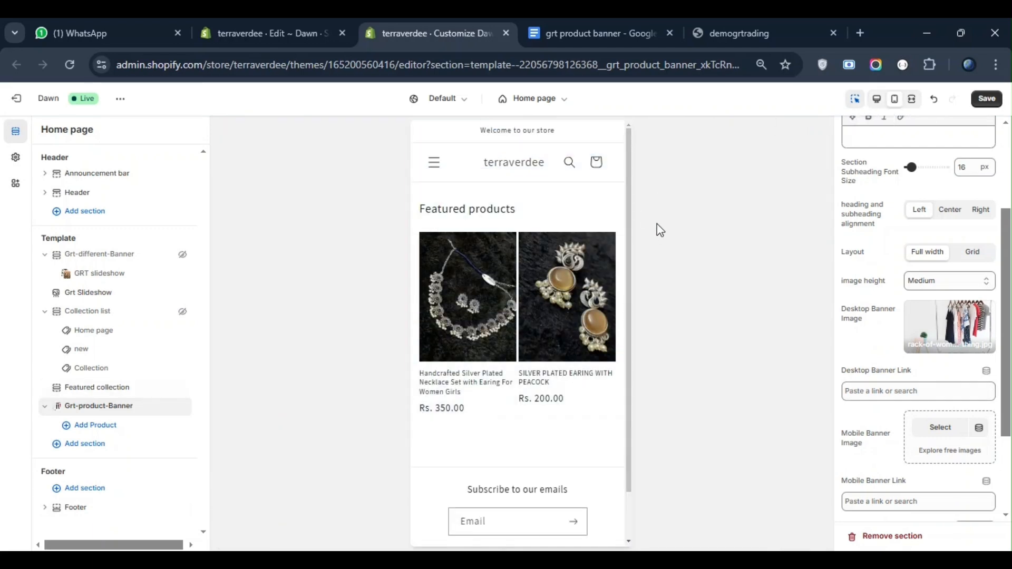
left_click(940, 428)
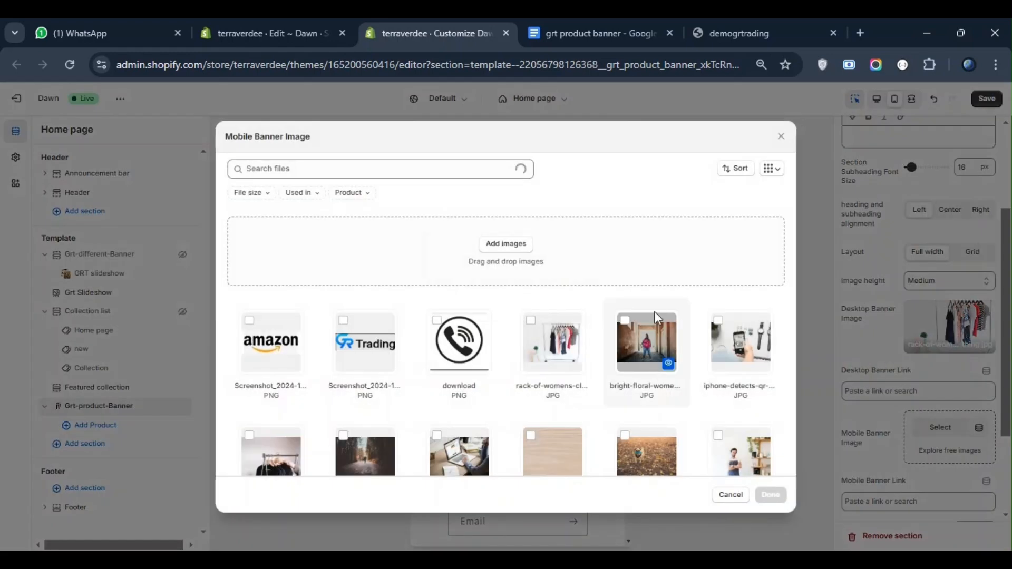
left_click(741, 342)
left_click(770, 495)
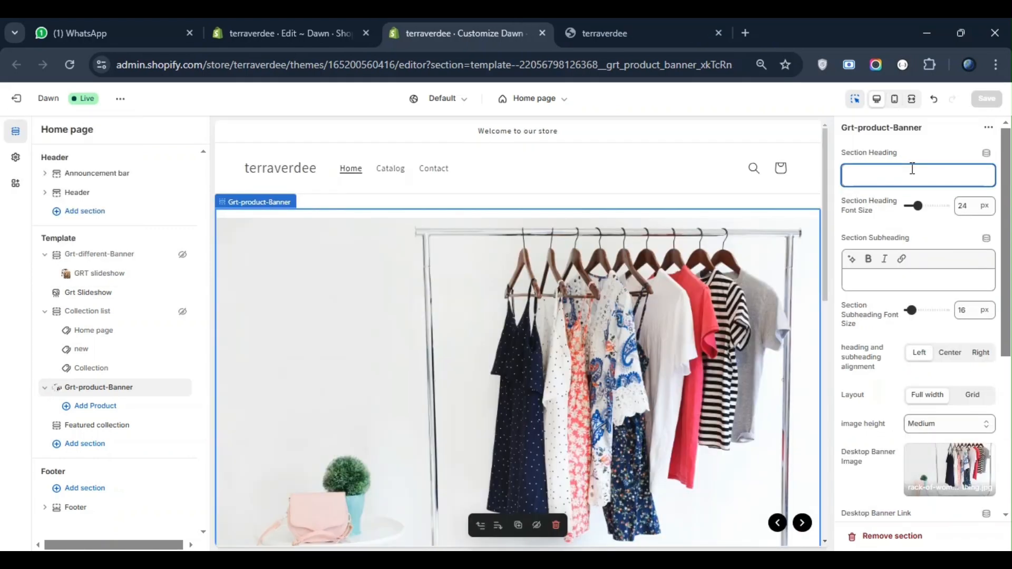
Set the section heading to "grt product banner" and fill the subheading with "grt product banner" repeated three times.
type("grt product banner")
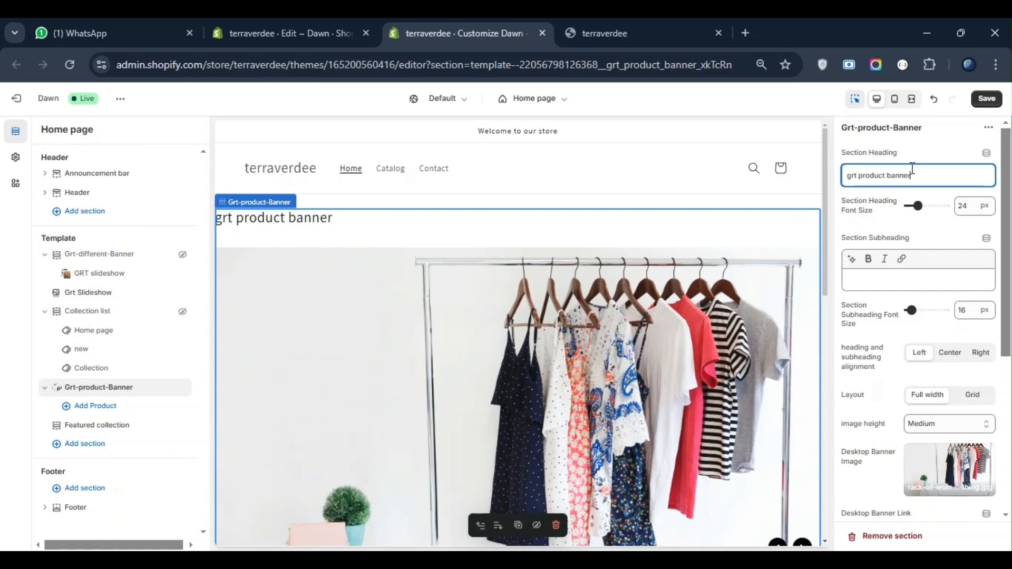
left_click(926, 278)
type("grt product banner")
key("ctrl+v")
key("ctrl+v")
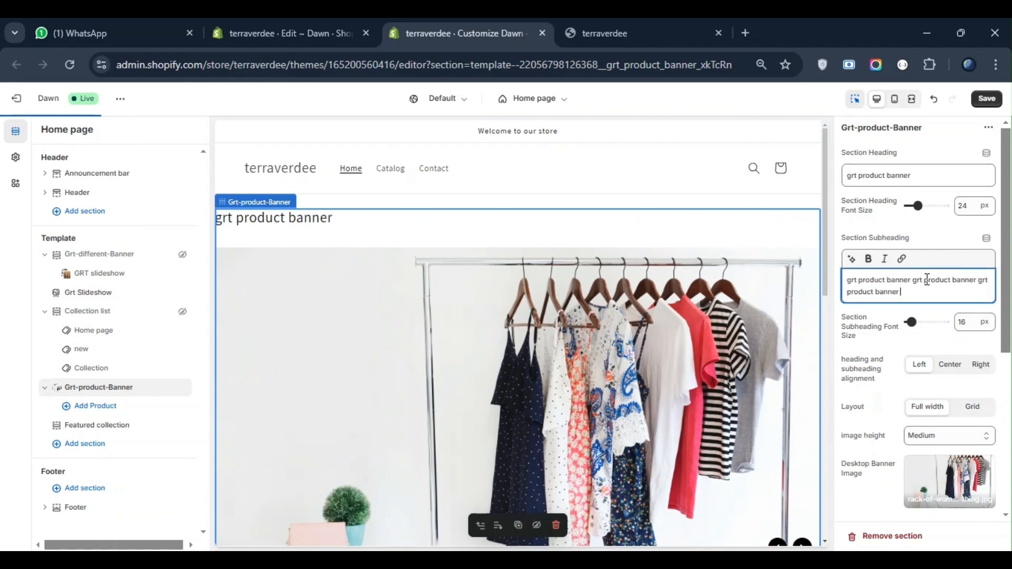
Set the section heading font size to 25 px, the subheading font size to 22 px, and their alignment to Center.
scroll(653, 232, "down", 1)
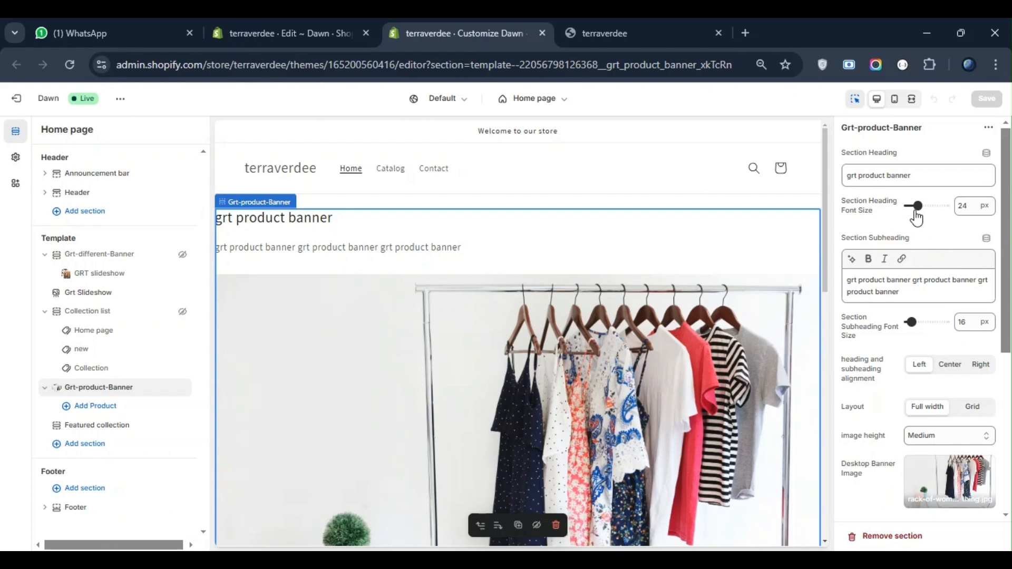
mouse_move(917, 211)
left_mouse_down()
mouse_move(933, 207)
mouse_move(920, 206)
left_mouse_up()
mouse_move(912, 322)
left_mouse_down()
mouse_move(945, 322)
mouse_move(905, 323)
mouse_move(919, 322)
left_mouse_up()
left_click(952, 366)
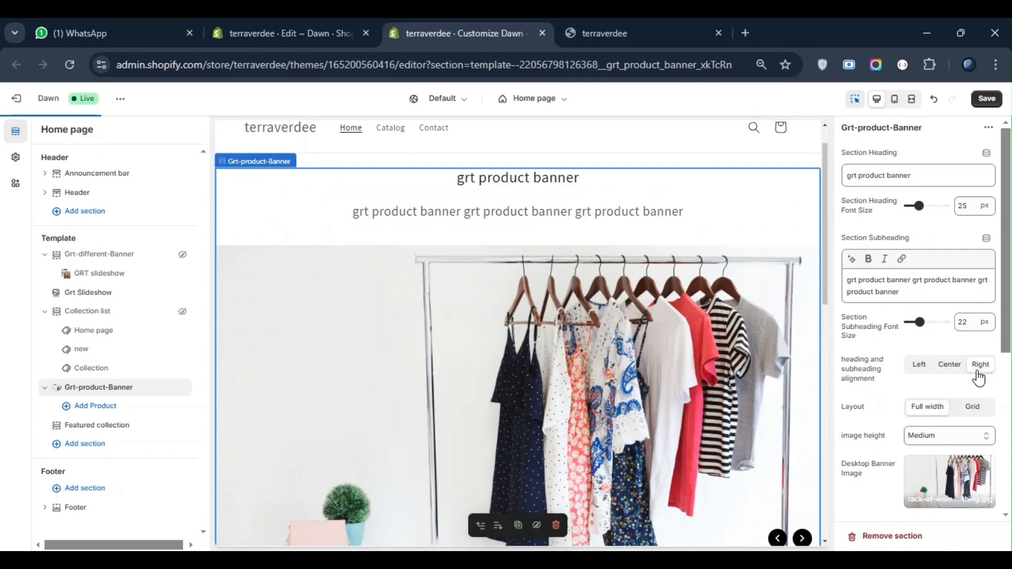
Link the Grt-product-Banner section's desktop banner to the News blog.
scroll(949, 316, "down", 3)
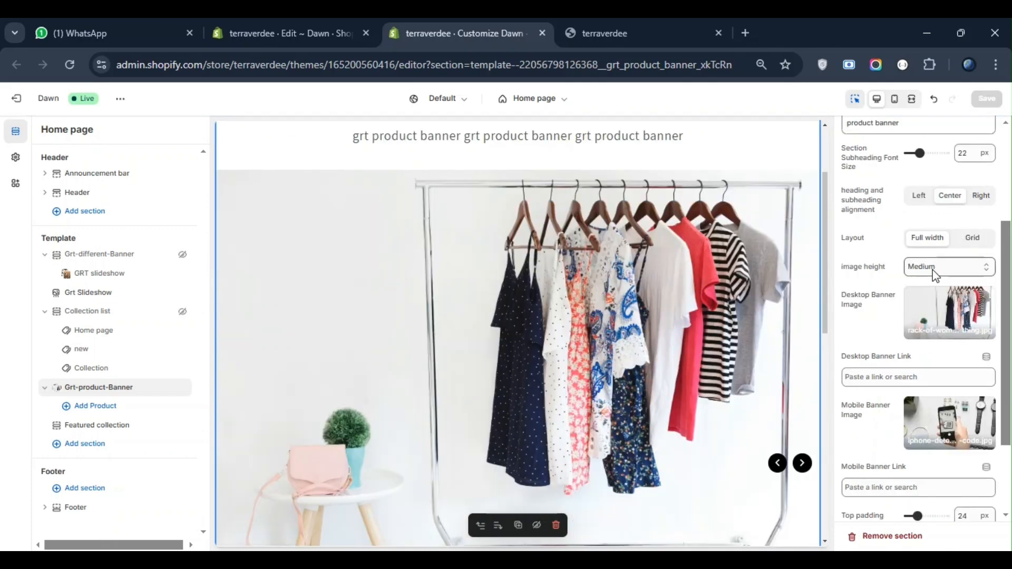
left_click(947, 273)
left_click(867, 253)
left_click(875, 487)
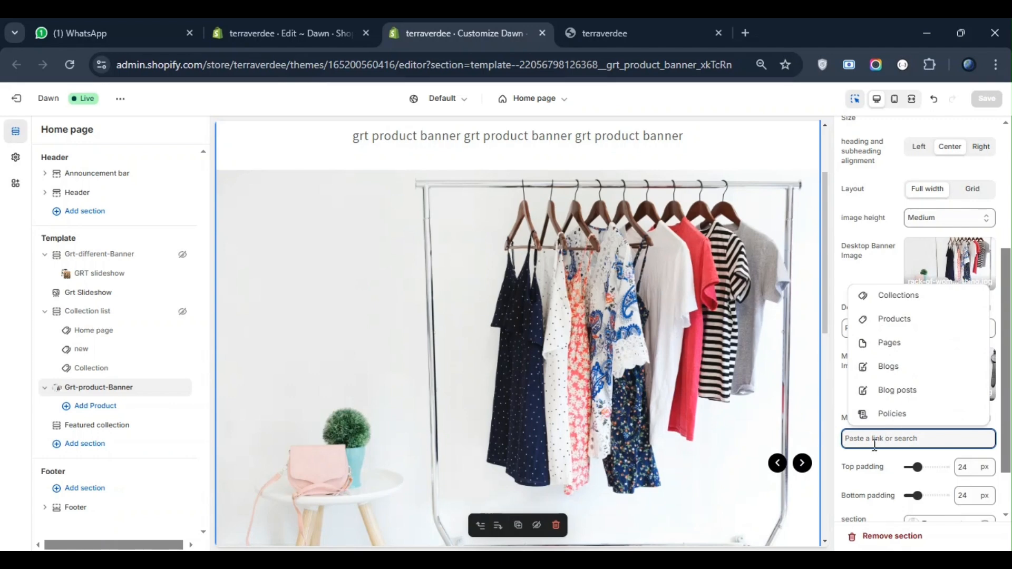
left_click(841, 407)
left_click(886, 328)
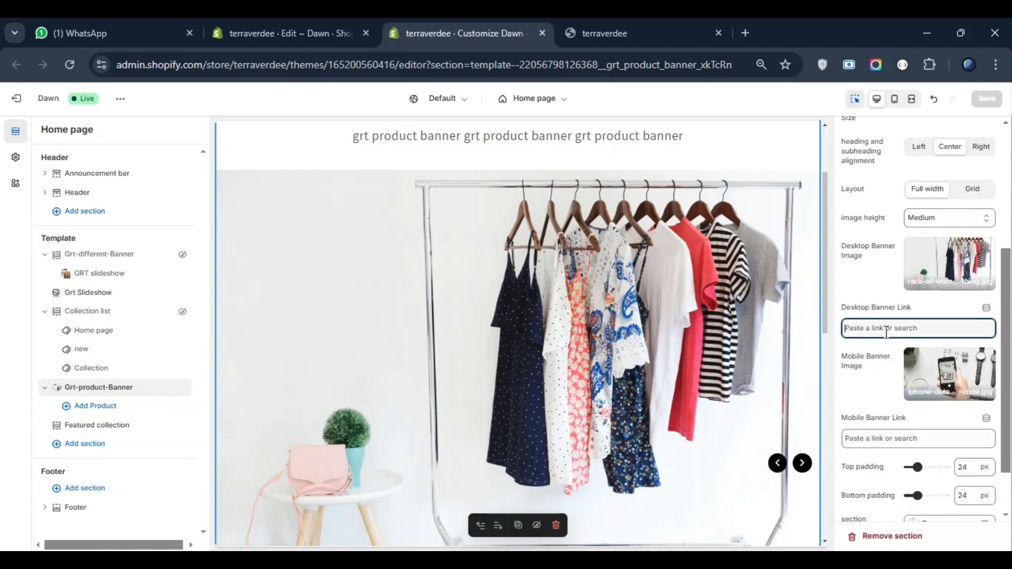
left_click(898, 265)
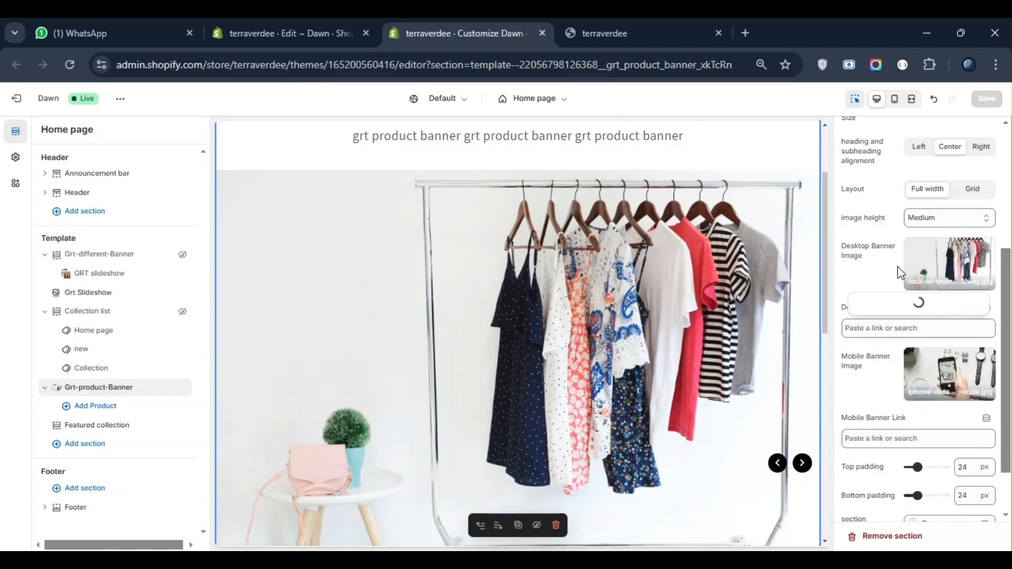
left_click(891, 309)
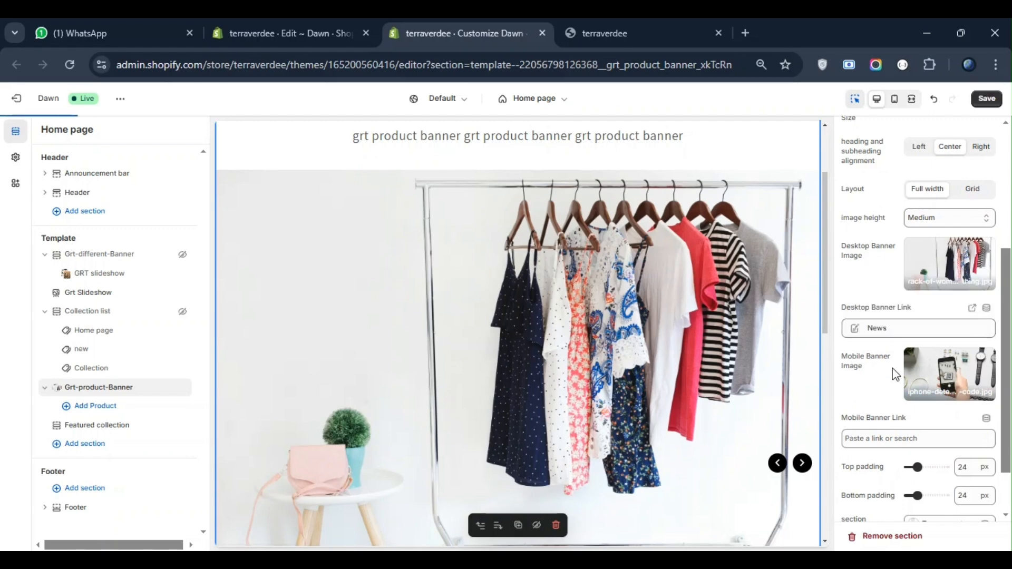
Link the section's mobile banner to the Contact page and save the changes.
left_click(890, 439)
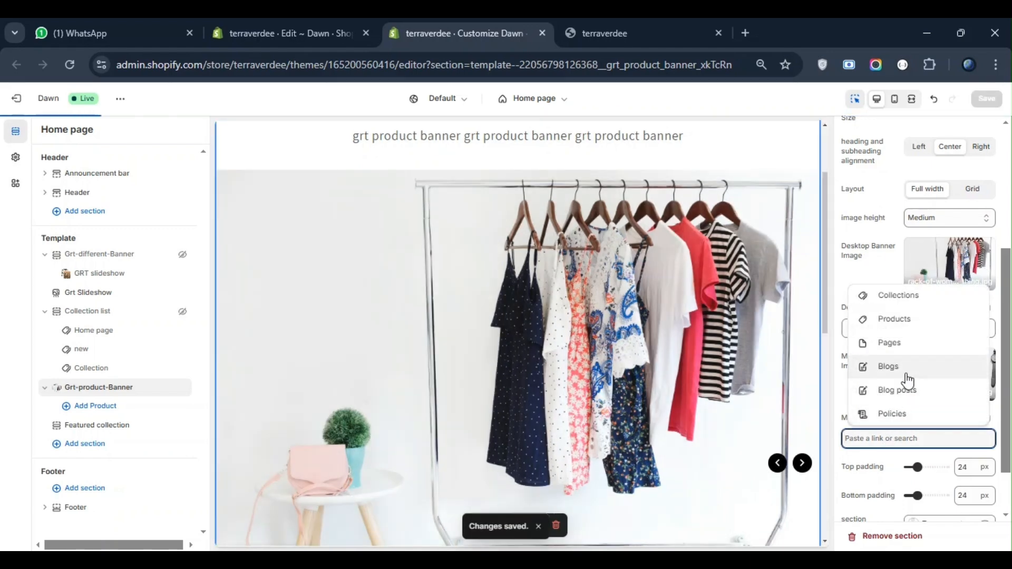
left_click(896, 345)
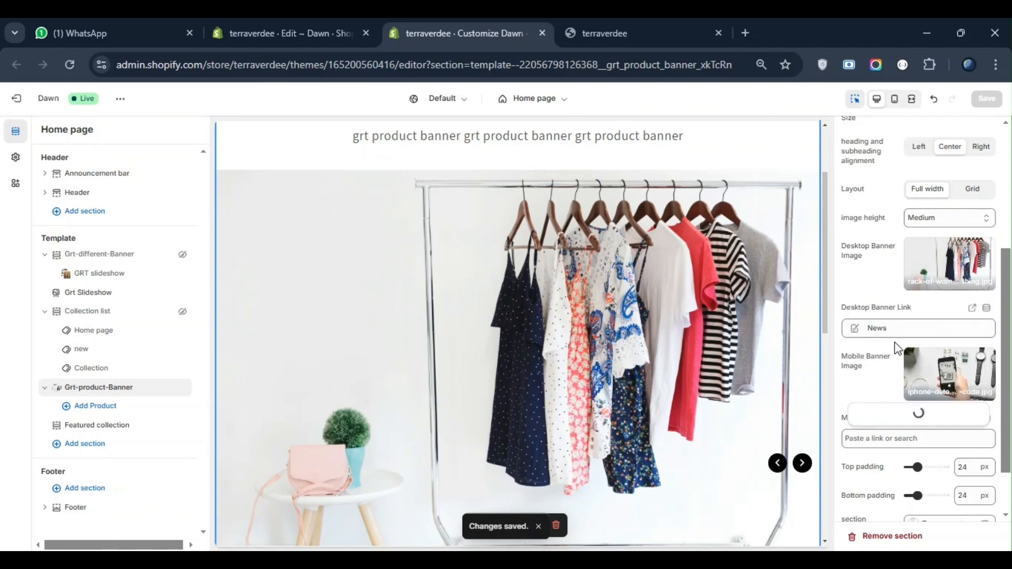
left_click(884, 416)
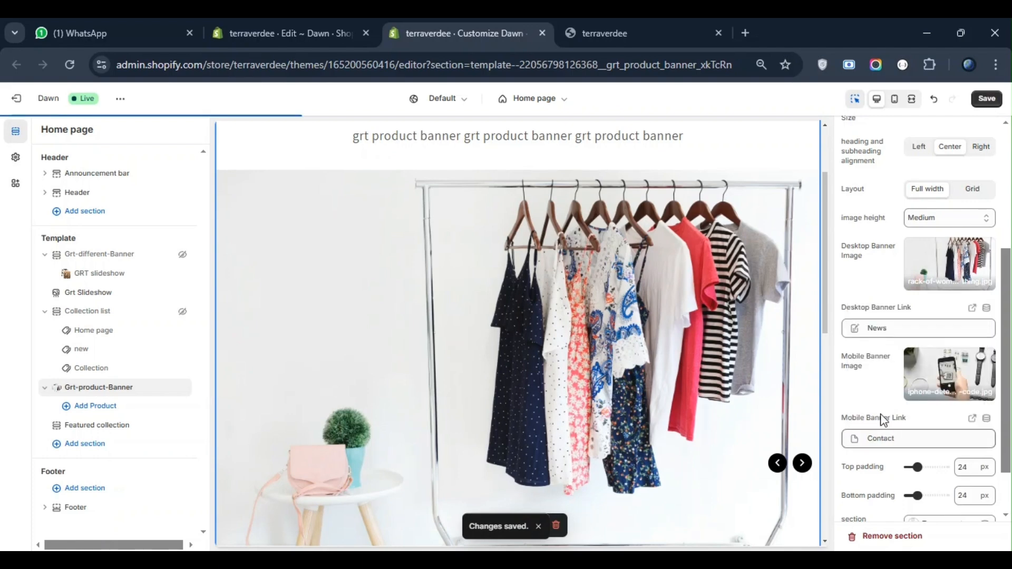
key("ctrl+s")
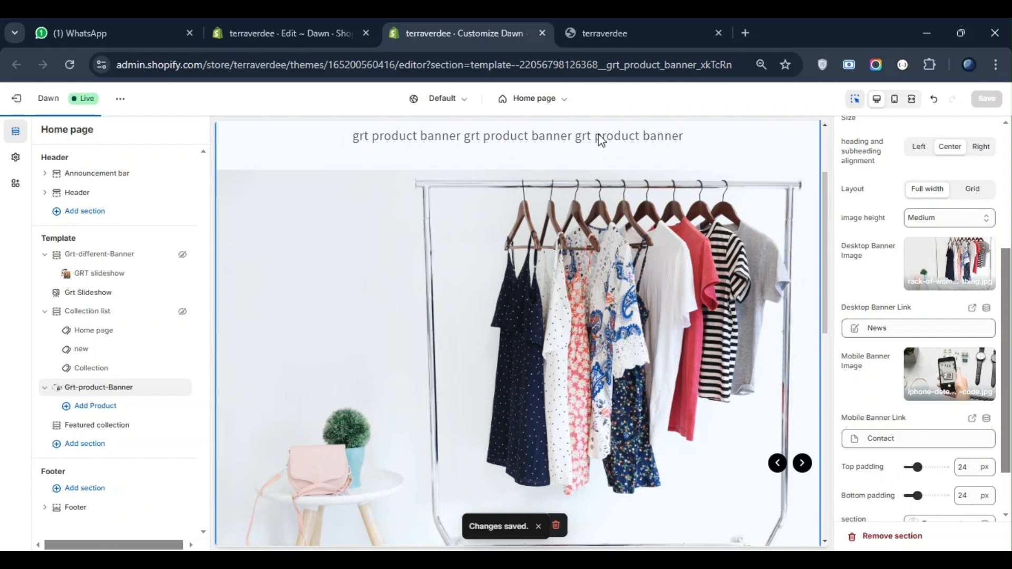
Reload the live storefront, test the banner links in desktop and iPhone 14 Pro Max views, and return to the theme customizer.
left_click(622, 22)
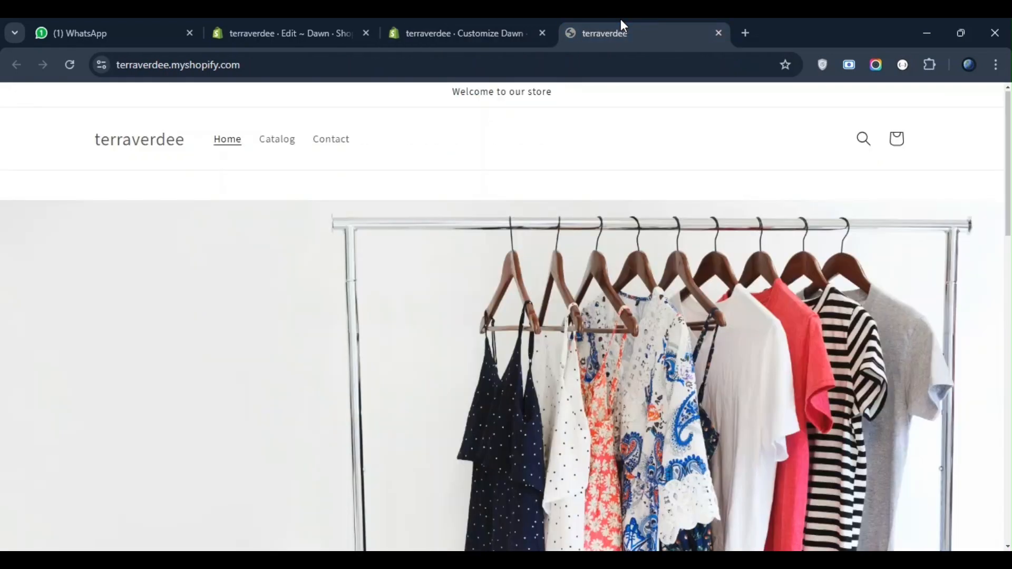
key("F5")
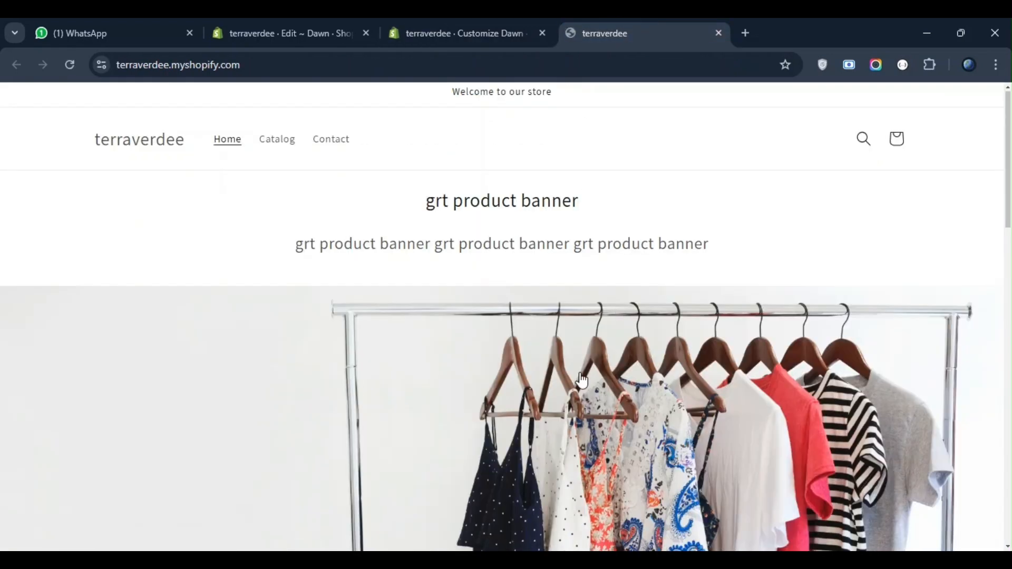
scroll(582, 380, "down", 2)
left_click(498, 348)
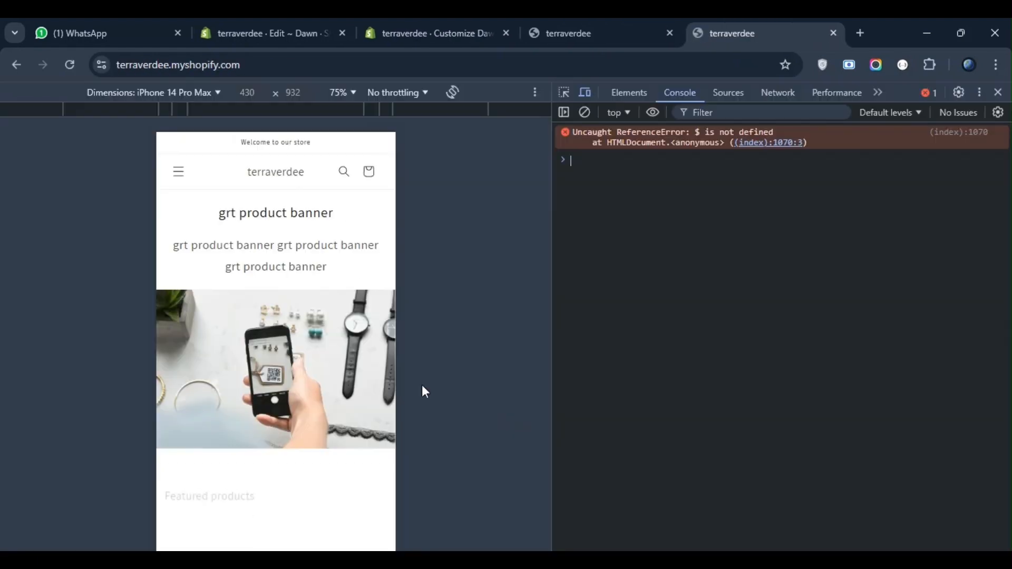
left_click(293, 353)
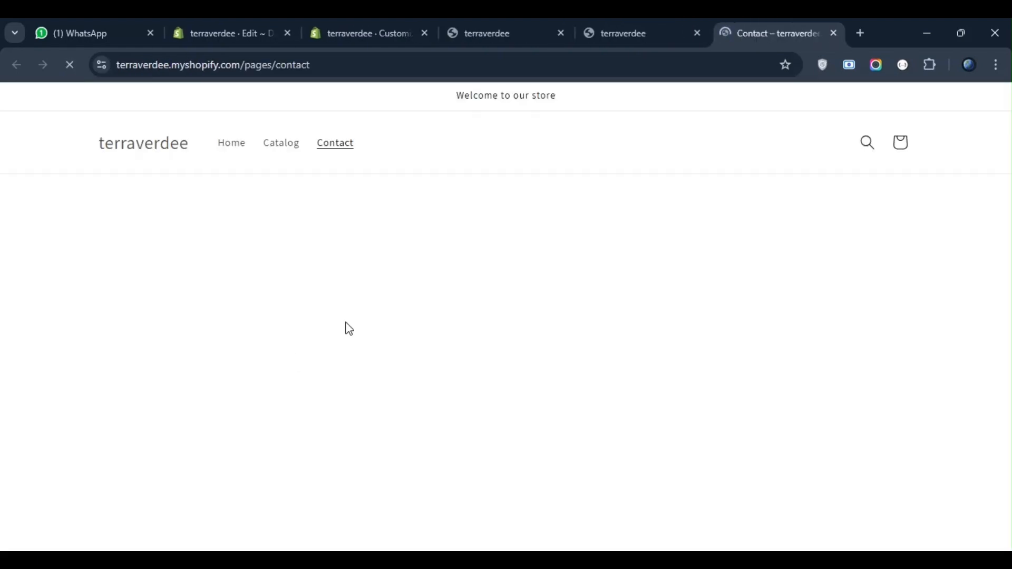
scroll(454, 374, "down", 3)
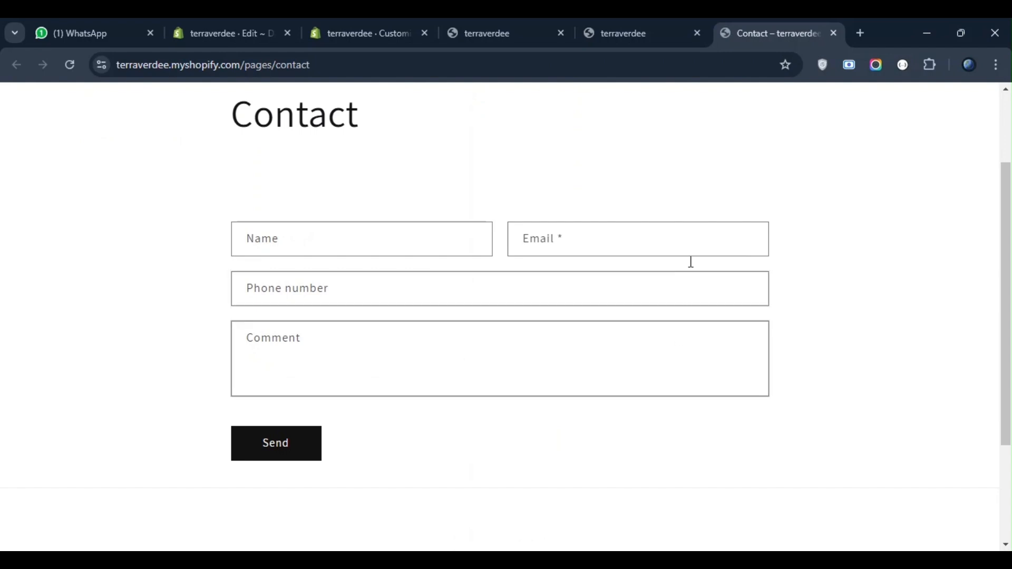
key("ctrl+w")
key("ctrl+w")
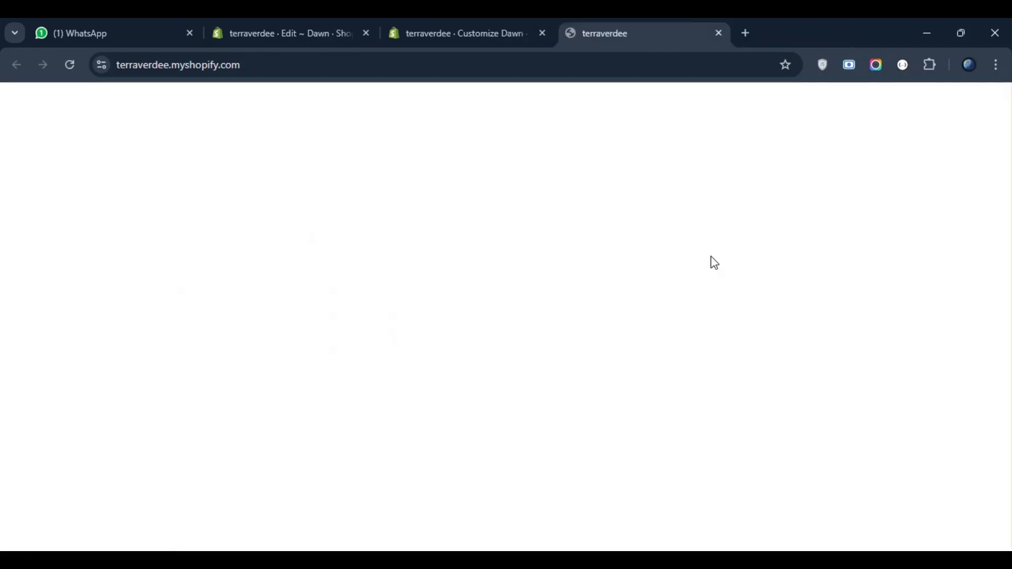
left_click(488, 24)
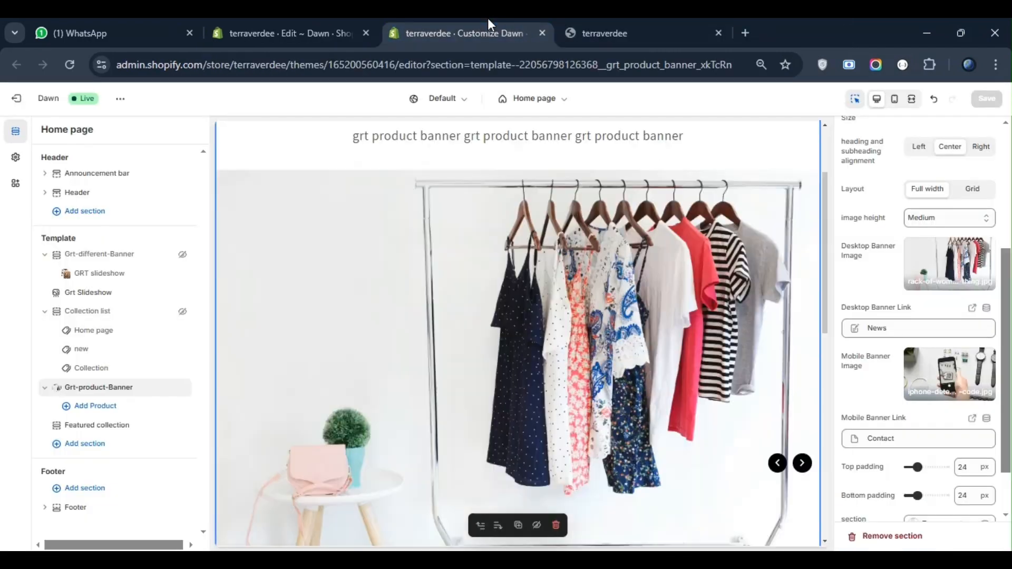
Try a black (#000000) background on the Grt-product-Banner section.
scroll(1000, 473, "down", 1)
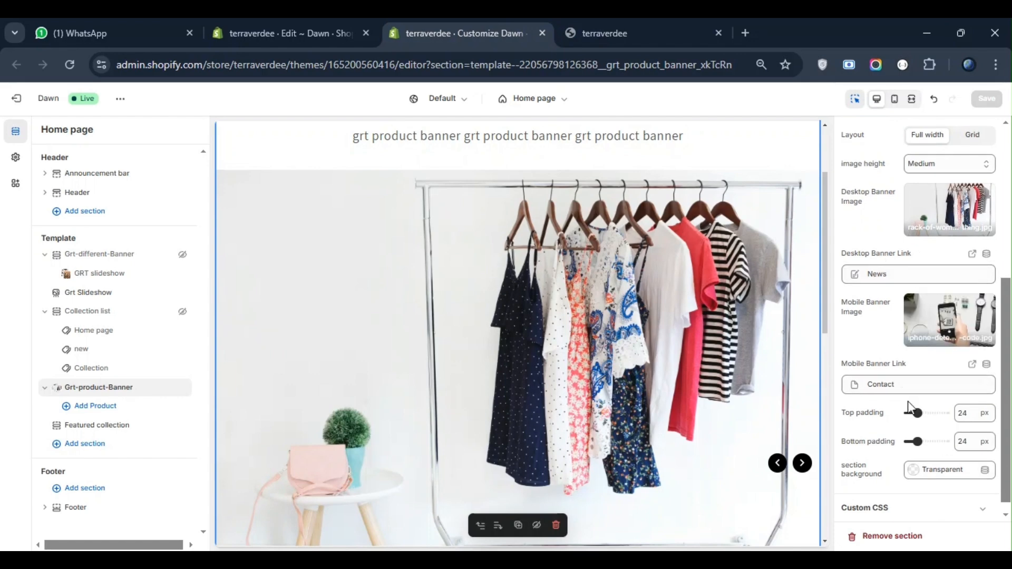
scroll(885, 290, "down", 1)
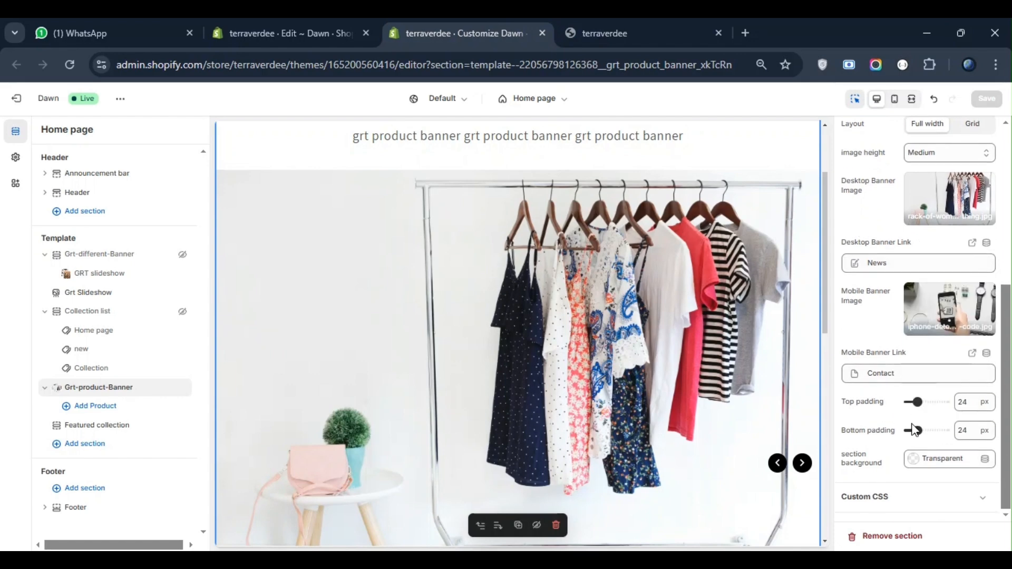
scroll(610, 368, "down", 1)
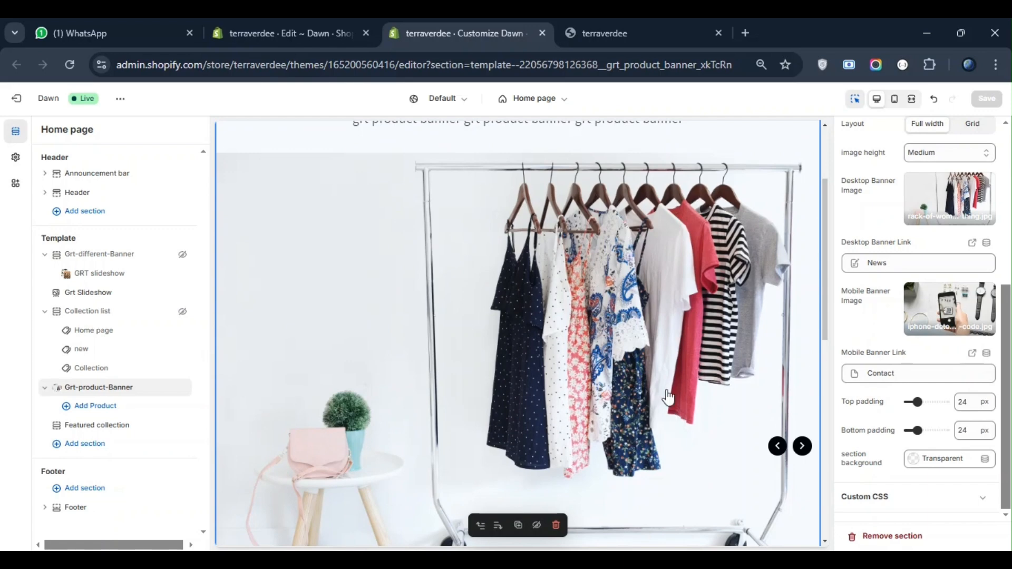
scroll(755, 422, "down", 3)
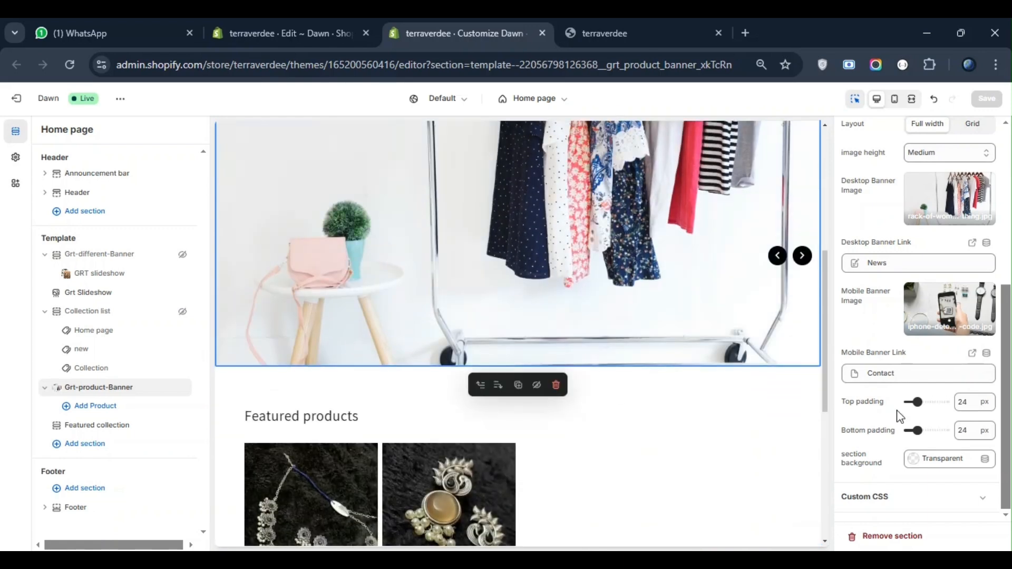
left_click(926, 462)
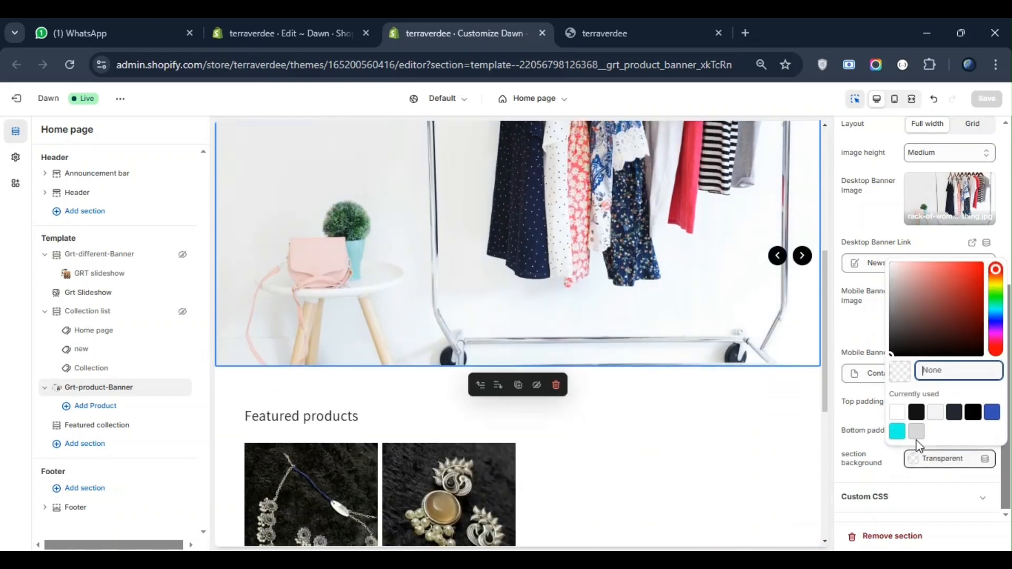
mouse_move(938, 301)
left_mouse_down()
mouse_move(972, 233)
mouse_move(911, 323)
mouse_move(964, 289)
mouse_move(971, 330)
mouse_move(914, 354)
left_mouse_up()
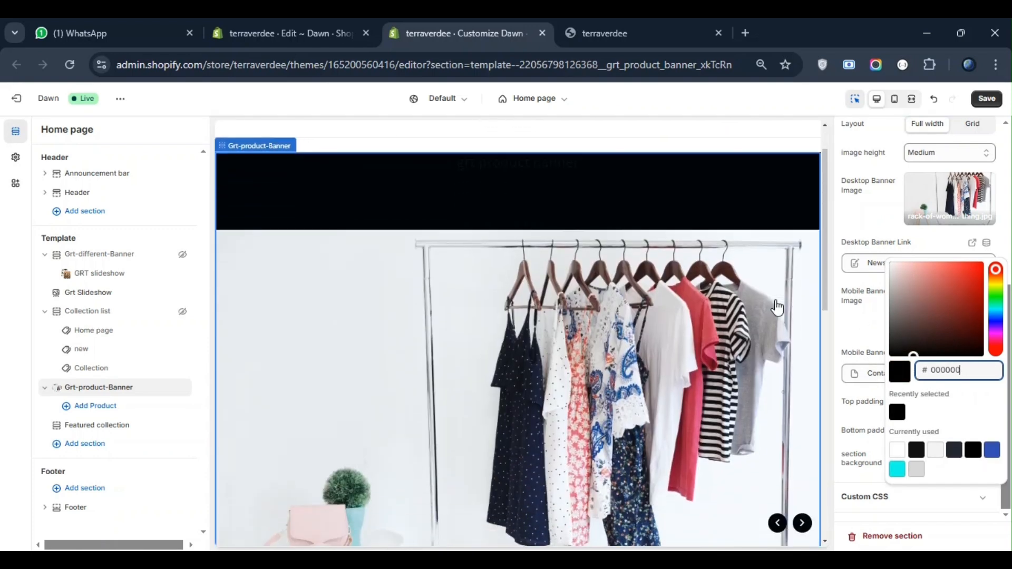
scroll(777, 308, "down", 3)
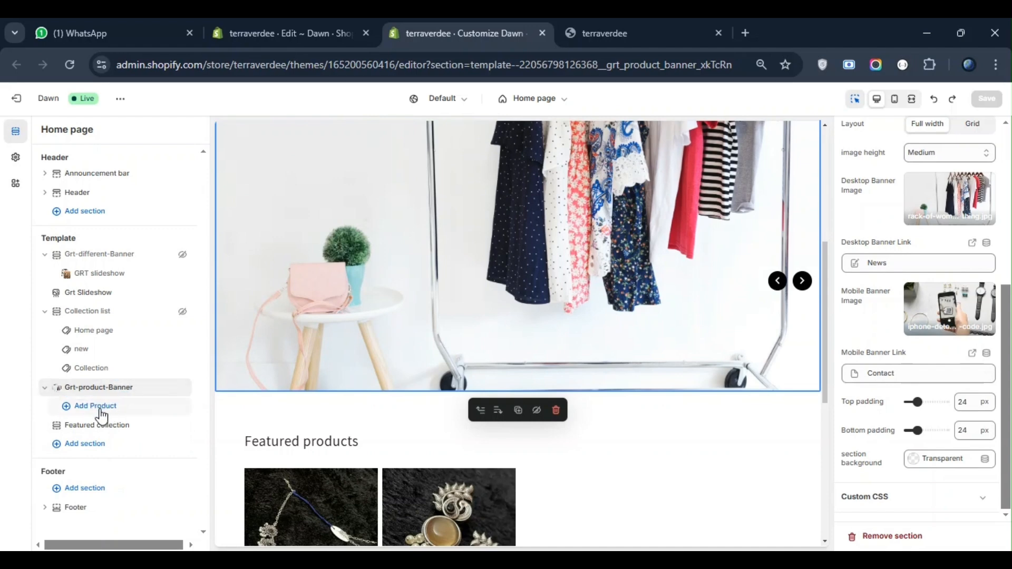
Add a Product block to the Grt-product-Banner section and assign the Handcrafted Silver Plated necklace product to it.
left_click(95, 406)
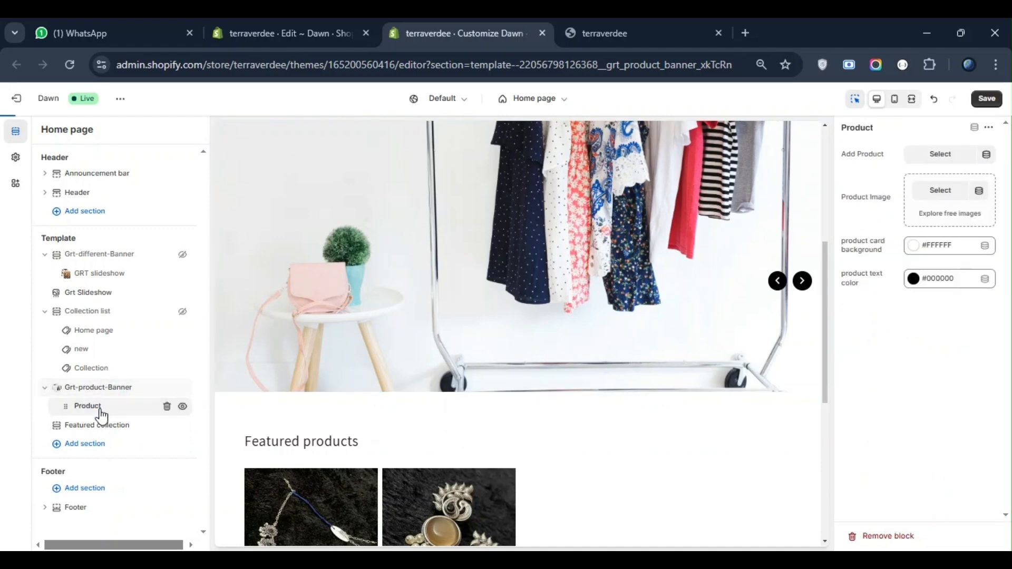
left_click(933, 153)
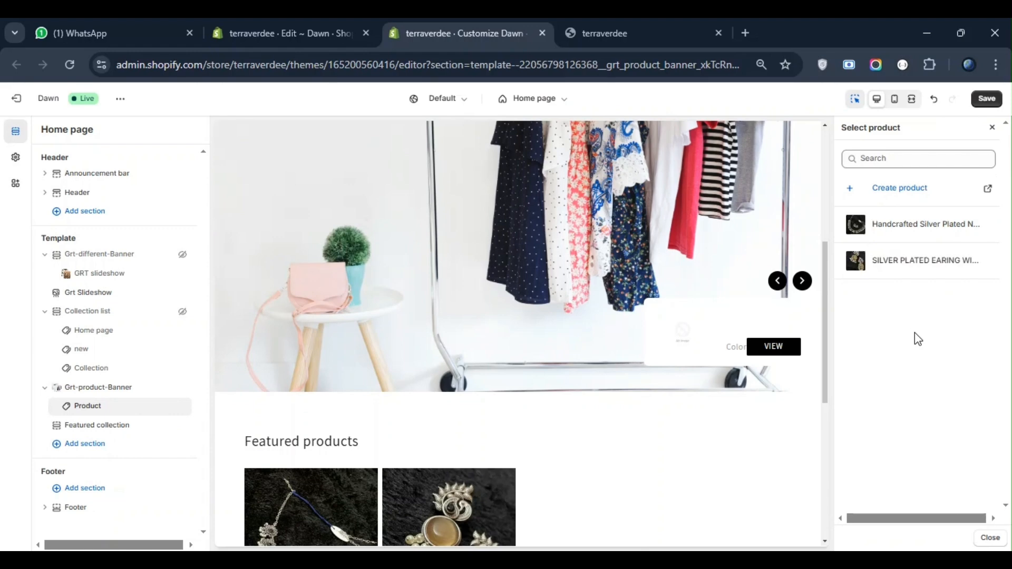
left_click(926, 227)
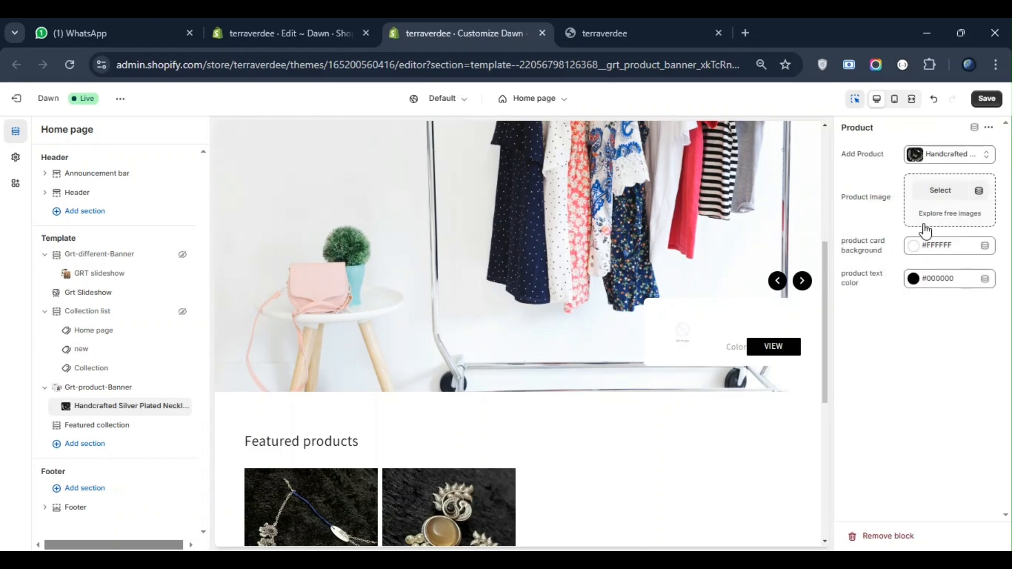
Set the Product block's image to the "download" PNG of the phone icon.
left_click(940, 195)
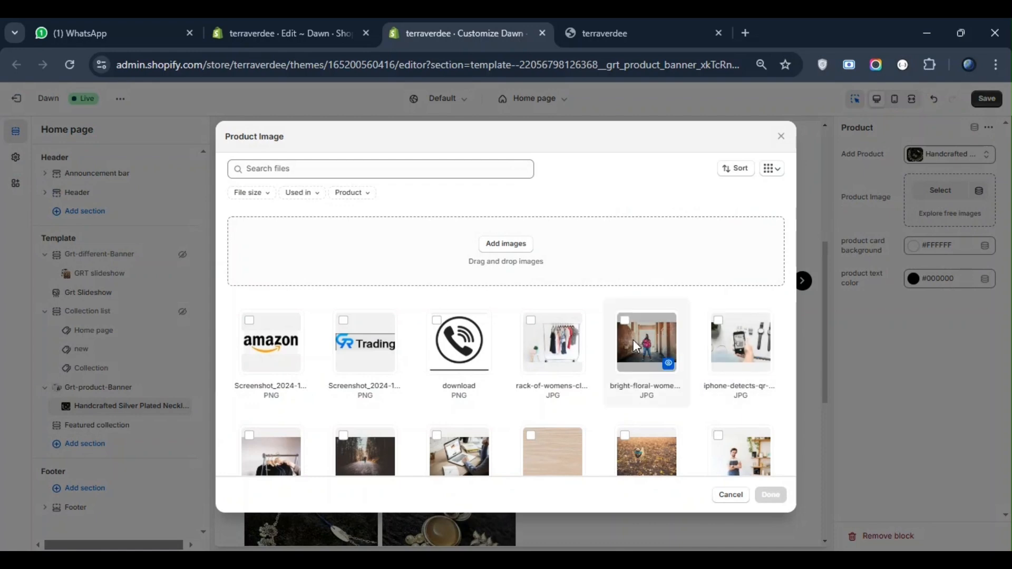
left_click(479, 340)
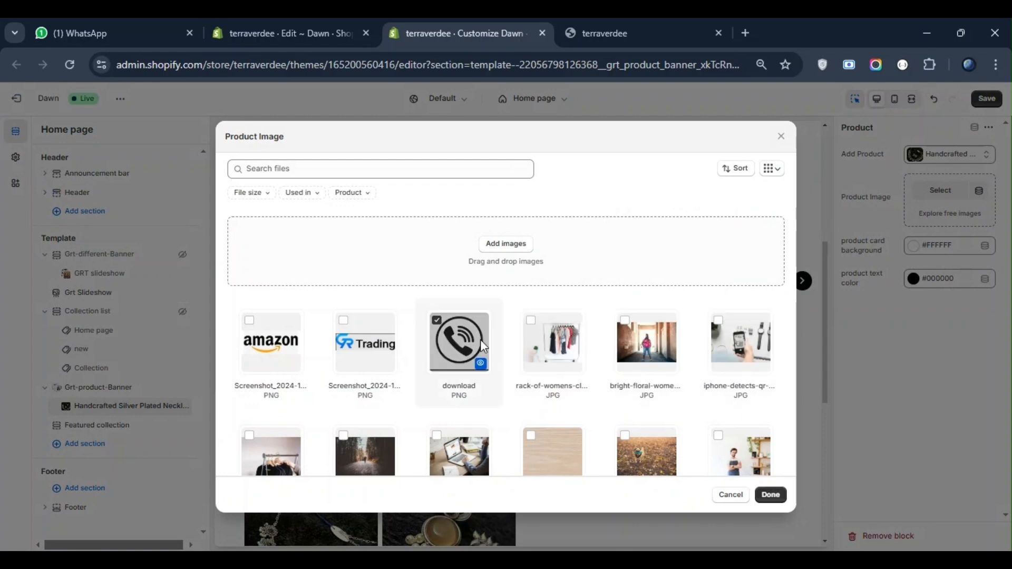
left_click(770, 495)
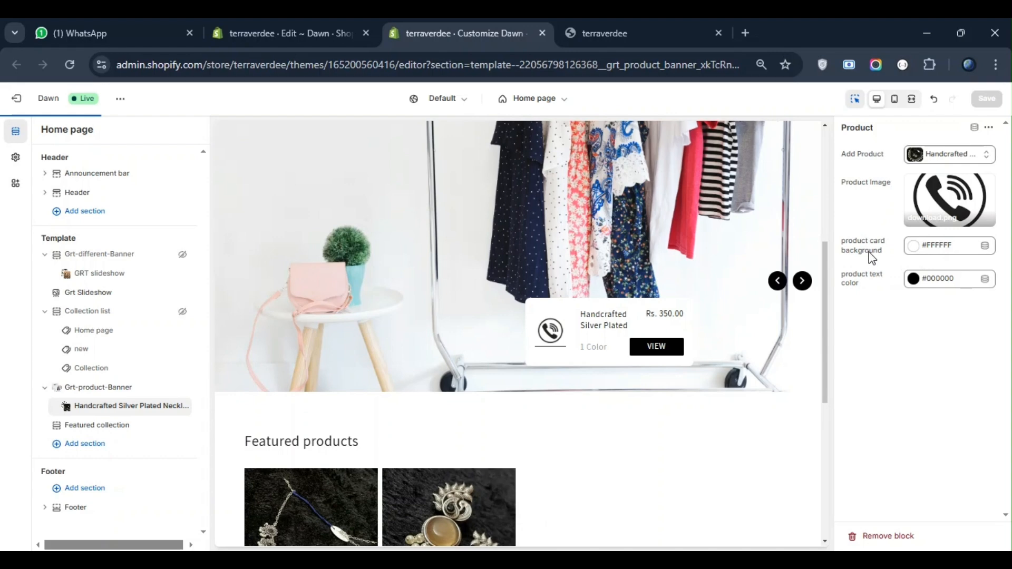
Set the Product block's card background color to red (#FF0000).
left_click(938, 246)
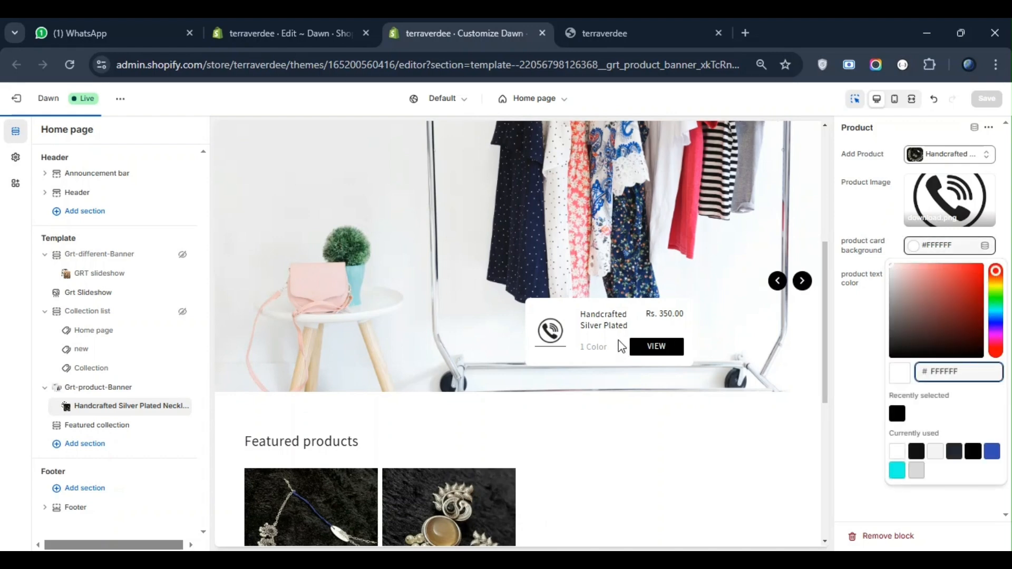
left_click_drag(966, 288, 1007, 245)
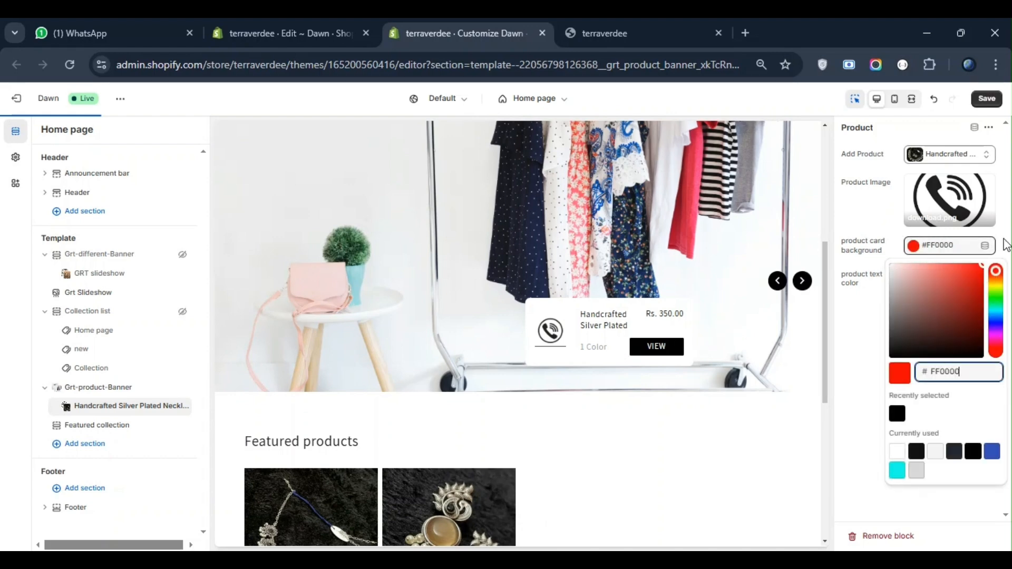
Set the Handcrafted Silver Plated necklace Product block's text color to the near-white #FDF0F0.
left_click(1005, 245)
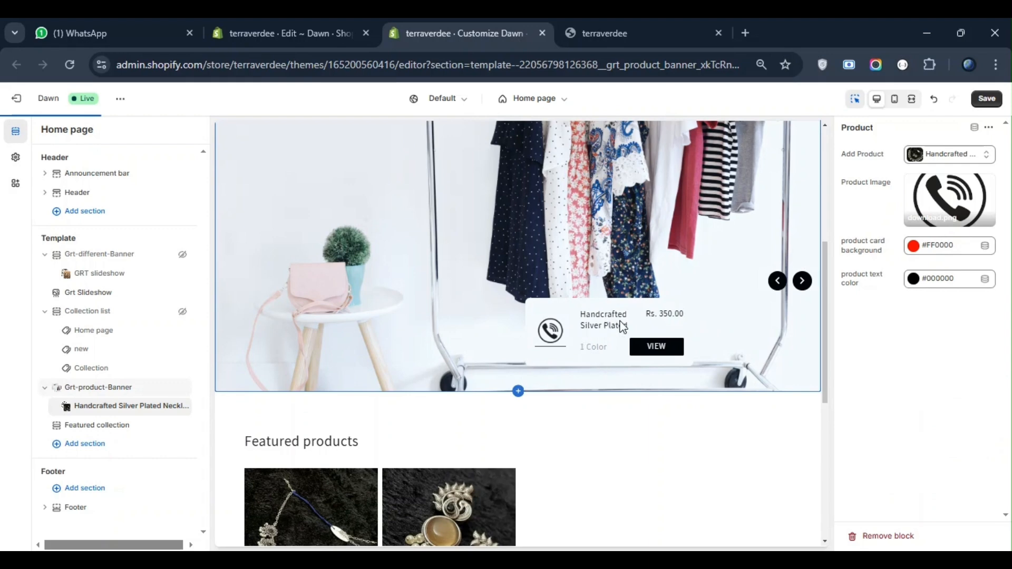
left_click(920, 286)
left_click(899, 309)
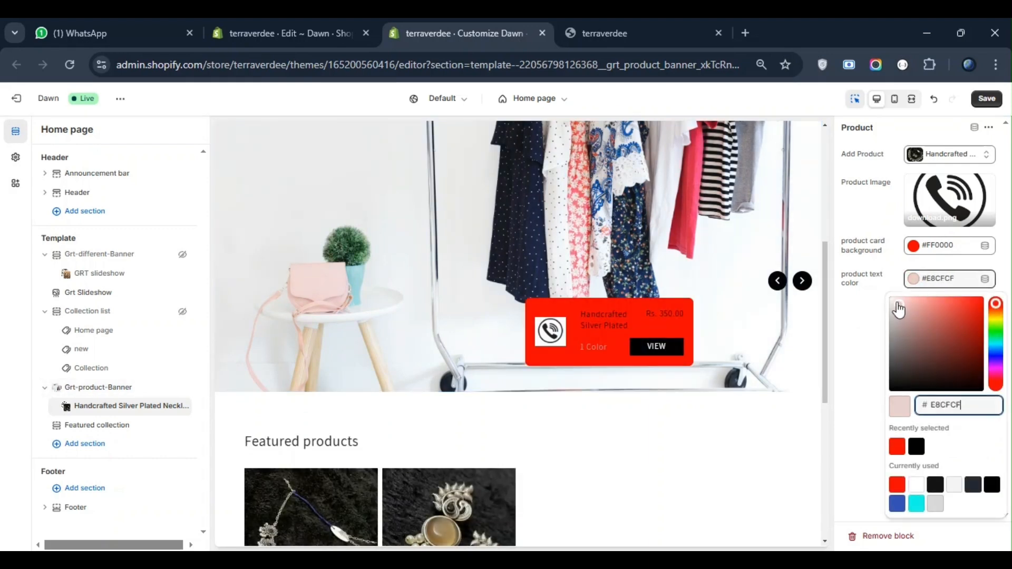
left_click(896, 305)
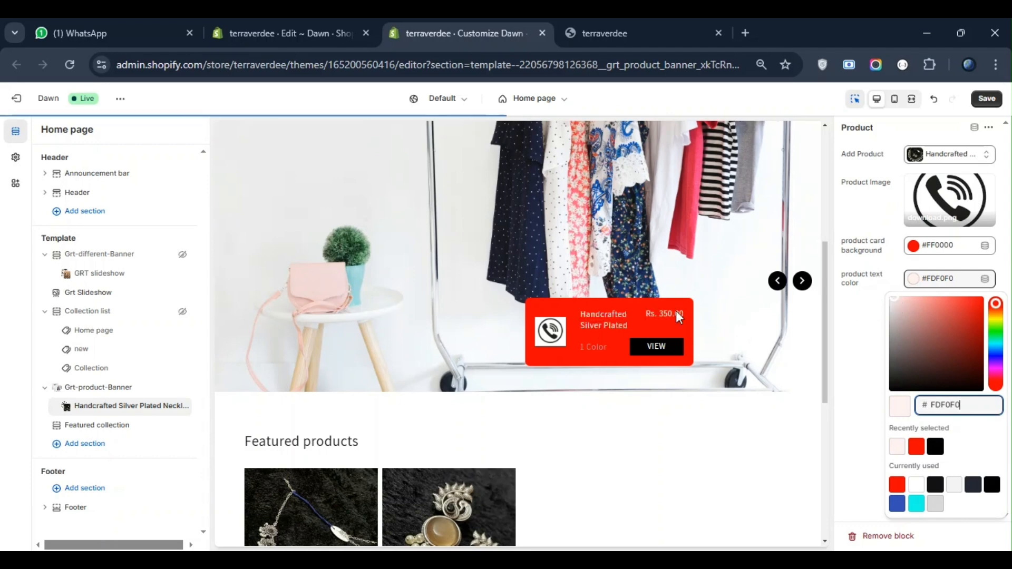
left_click(859, 334)
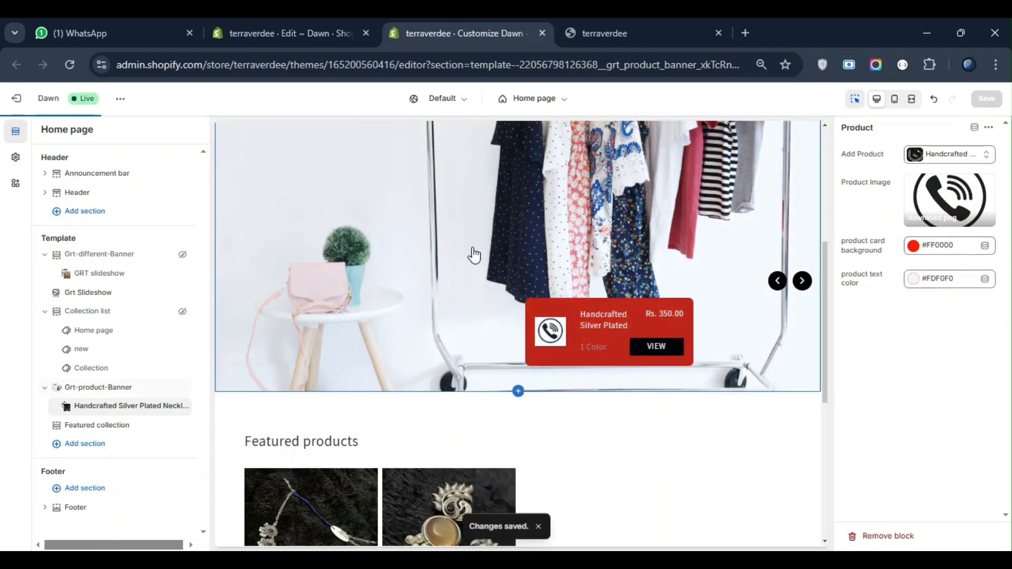
Add a second Product block to the Grt-product-Banner section for SILVER PLATED EARING WITH PEACOCK and give its card a gray background.
left_click(103, 416)
left_click(912, 261)
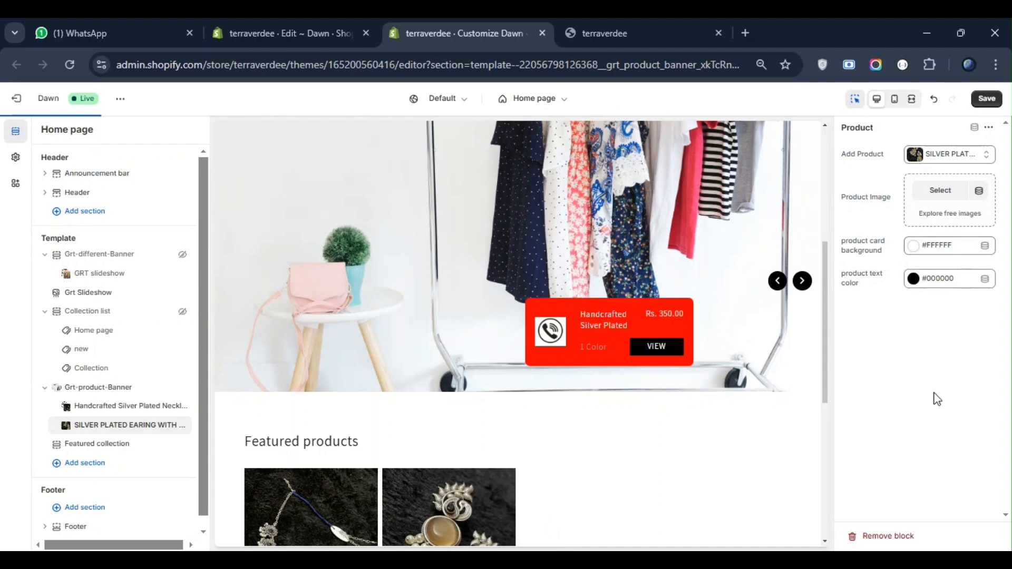
left_click(930, 246)
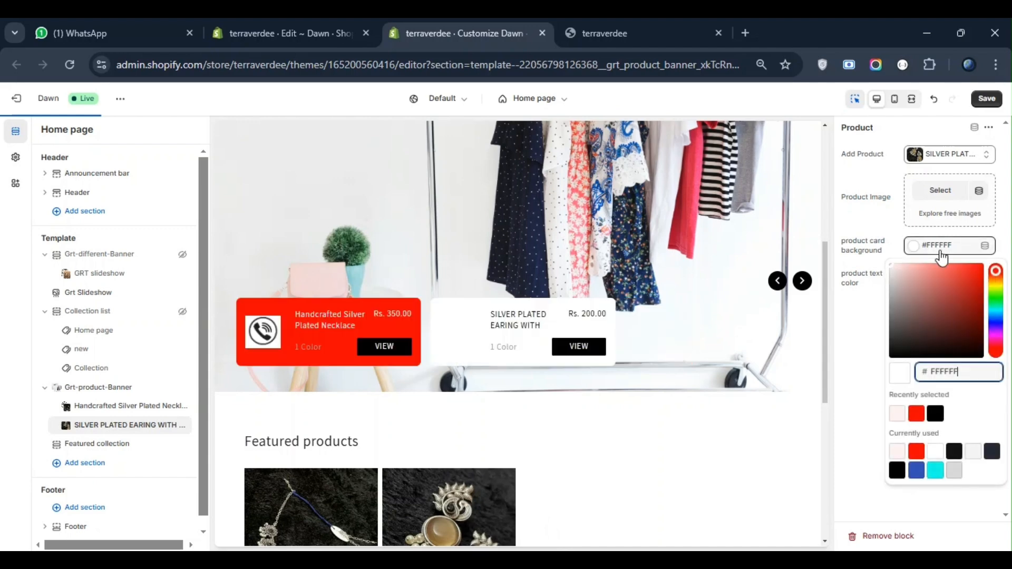
left_click(892, 273)
left_click(918, 289)
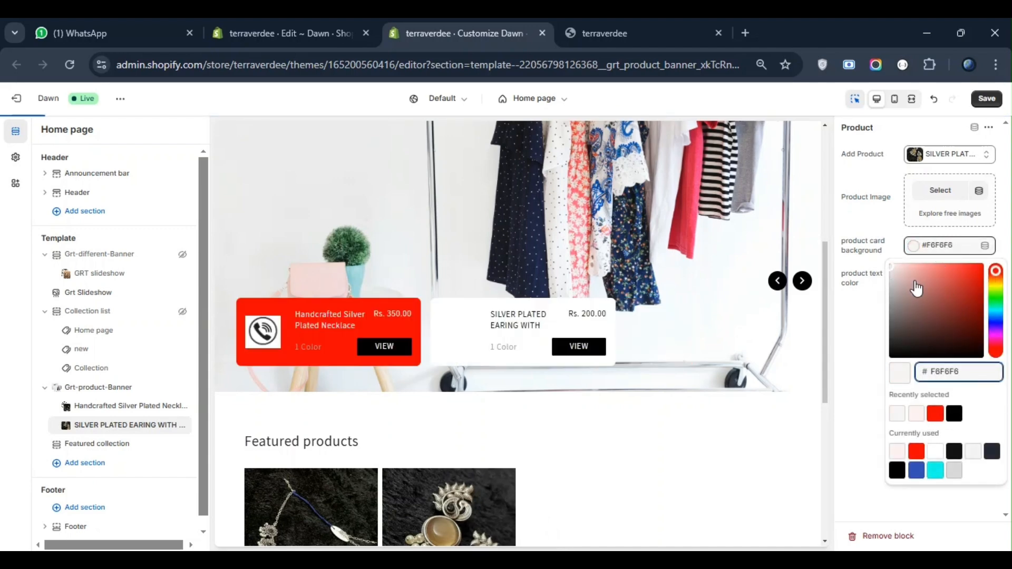
Switch to the live storefront, reload it, and check the banner's product cards in desktop and iPhone 14 Pro Max views.
left_click(593, 21)
key("F5")
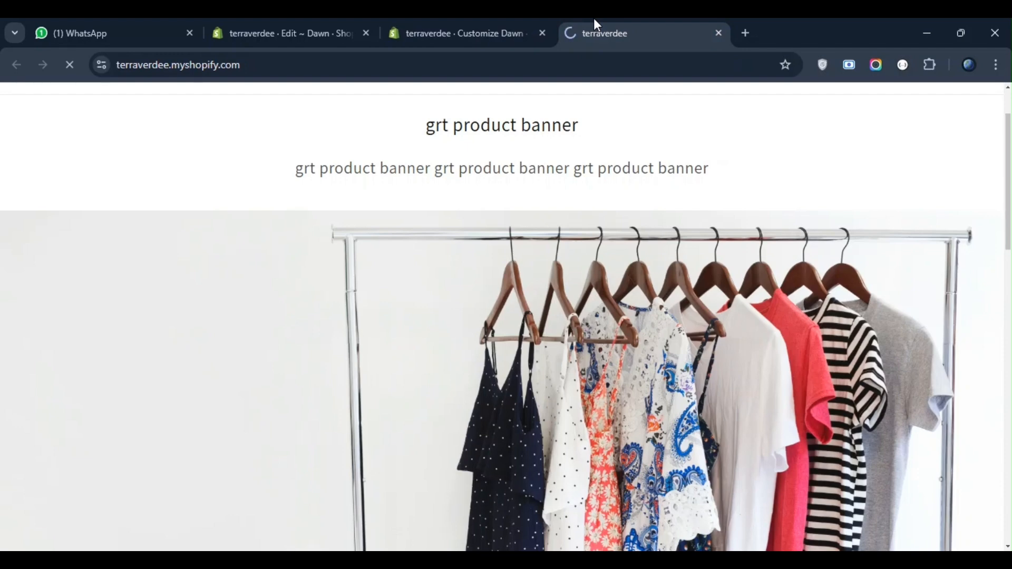
scroll(615, 277, "down", 2)
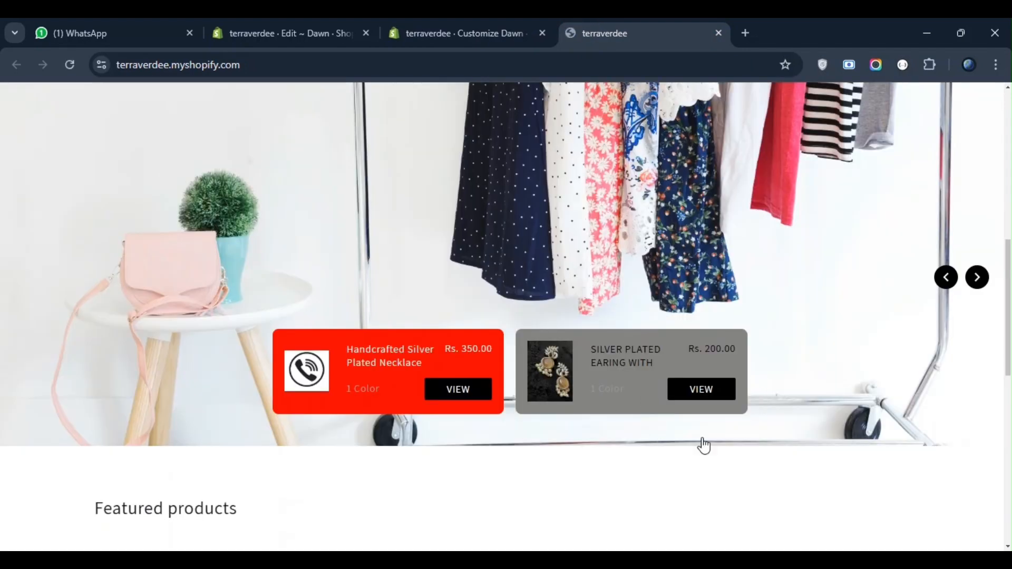
scroll(700, 443, "down", 1)
key("F12")
key("F5")
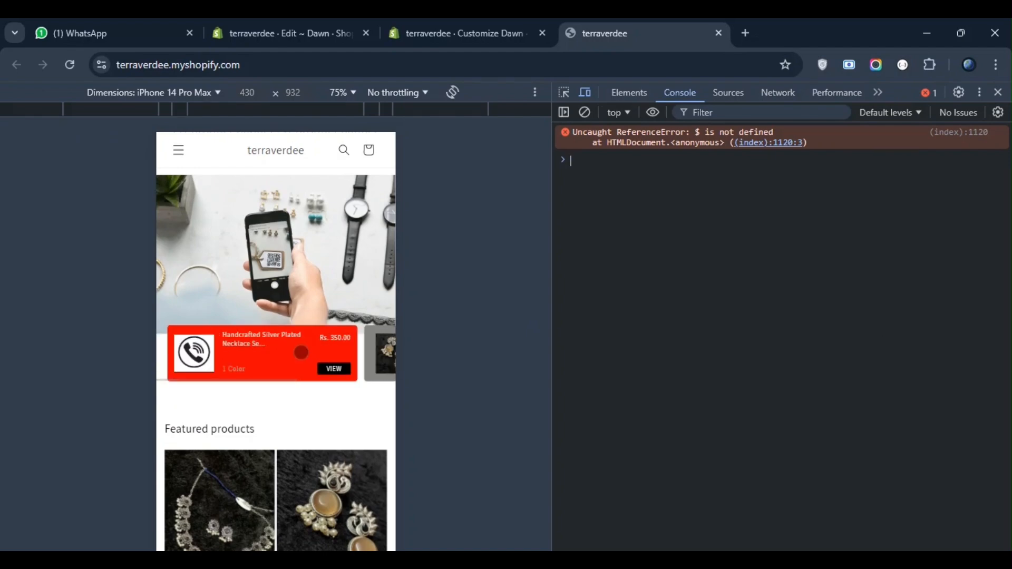
Return the storefront to desktop view and examine the banner's product cards and the Featured products section.
left_click(998, 92)
scroll(798, 351, "down", 3)
scroll(798, 351, "down", 2)
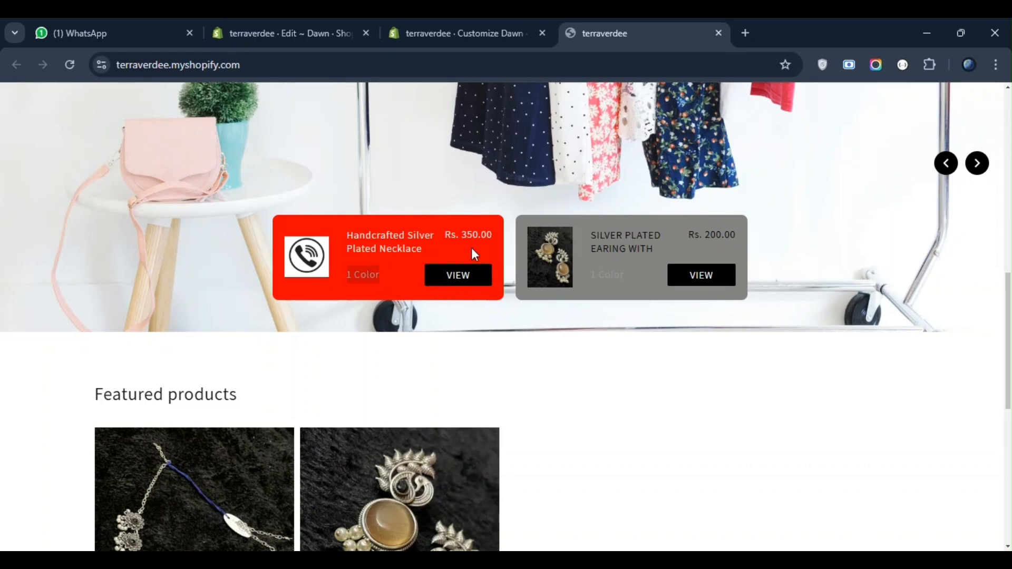
scroll(358, 251, "down", 1)
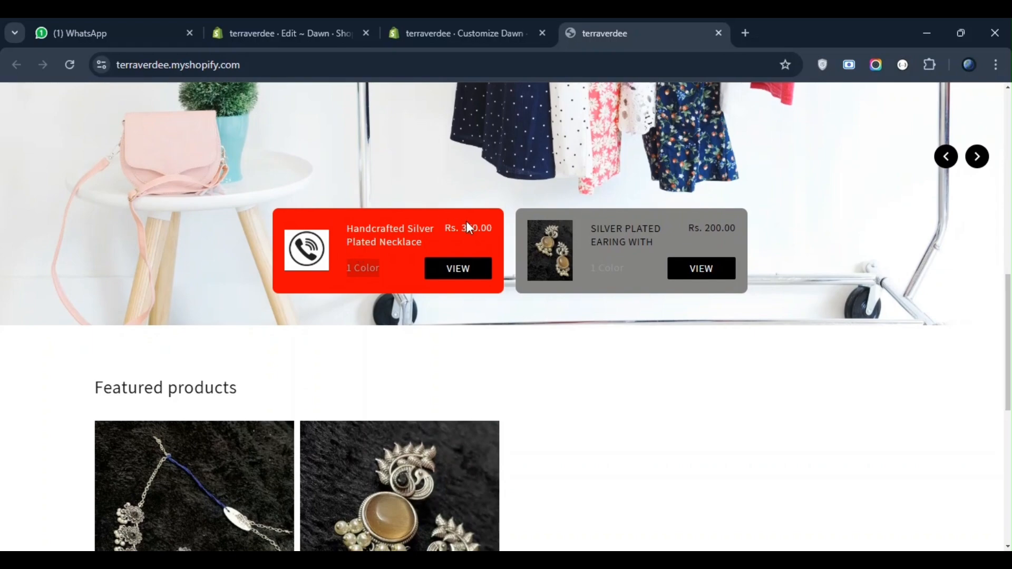
scroll(443, 253, "down", 5)
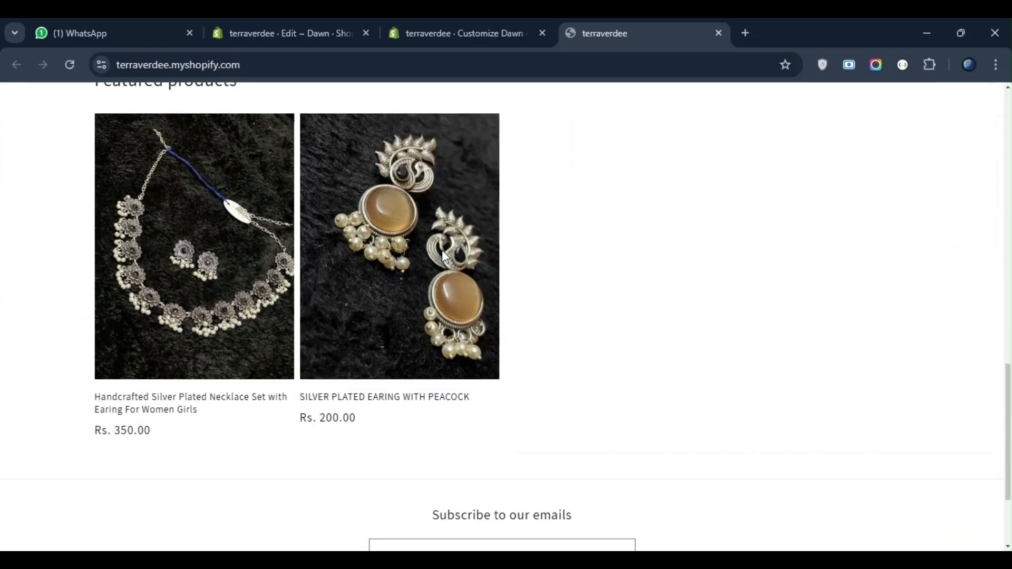
scroll(315, 411, "up", 5)
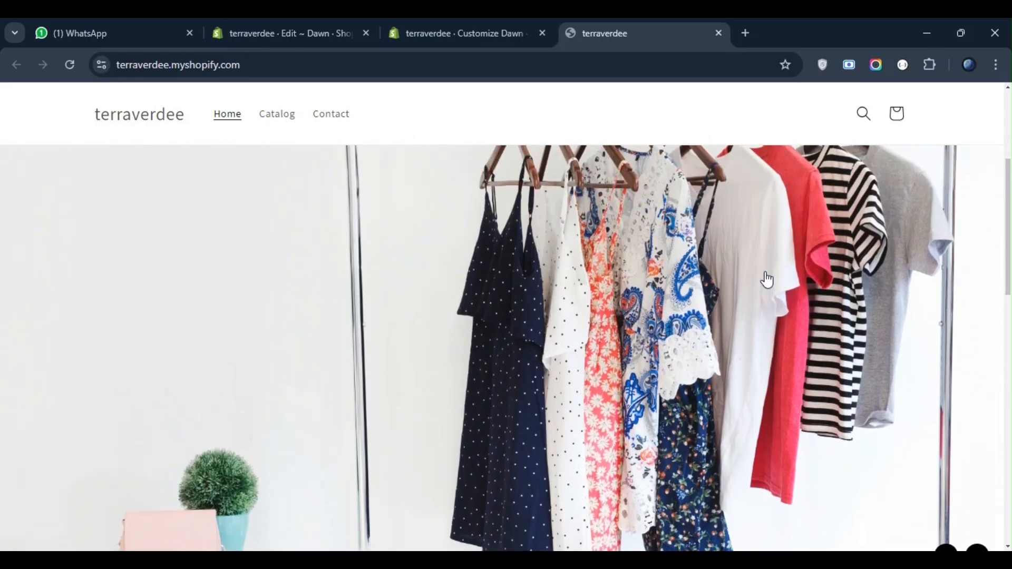
scroll(768, 278, "down", 1)
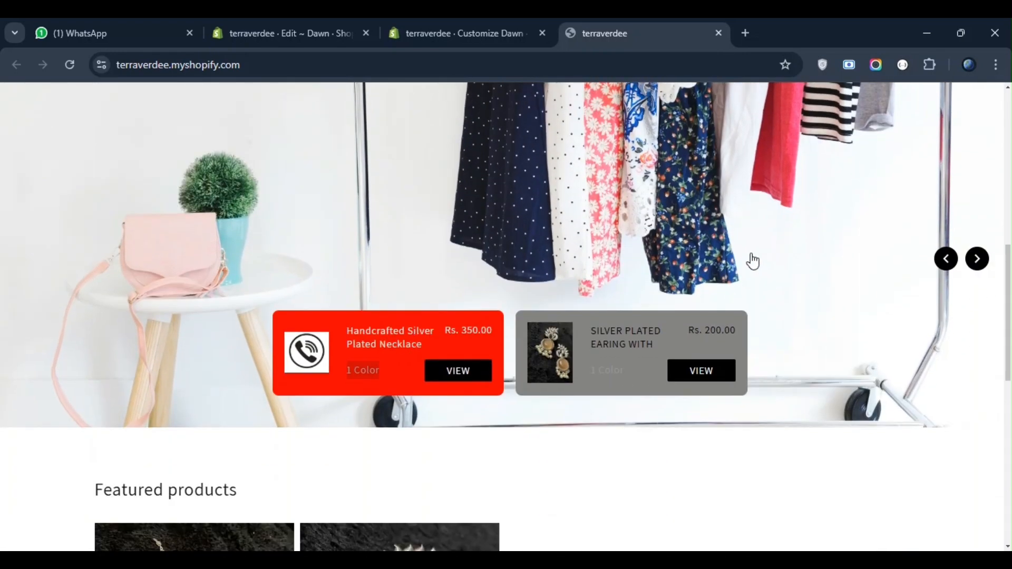